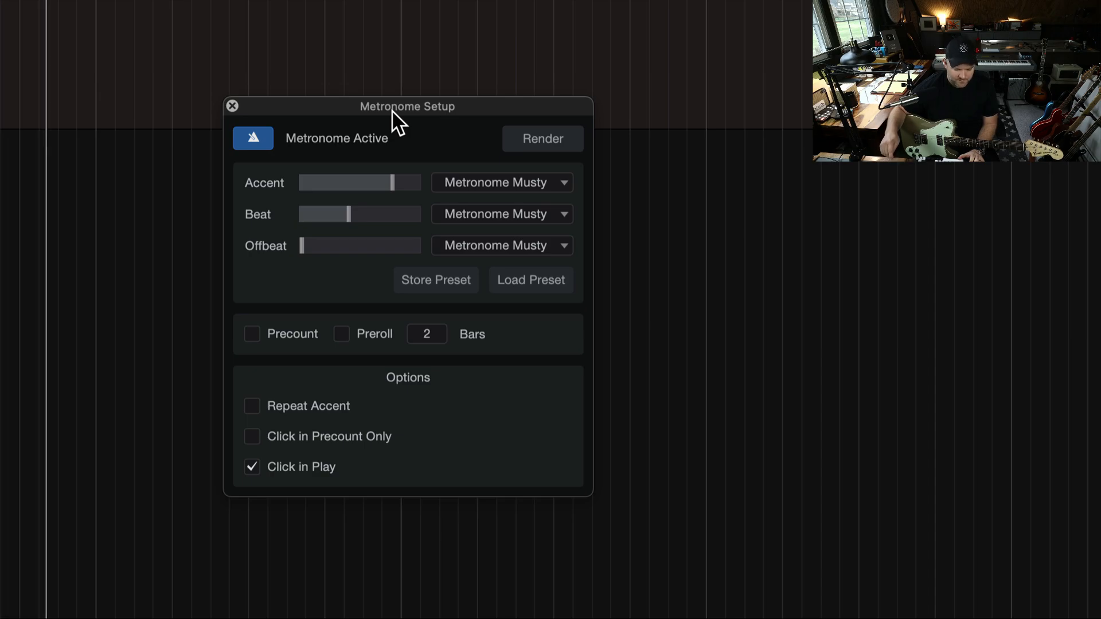
Even out the metronome's Accent, Beat and Offbeat levels at about two-thirds while auditioning the click.
key("space")
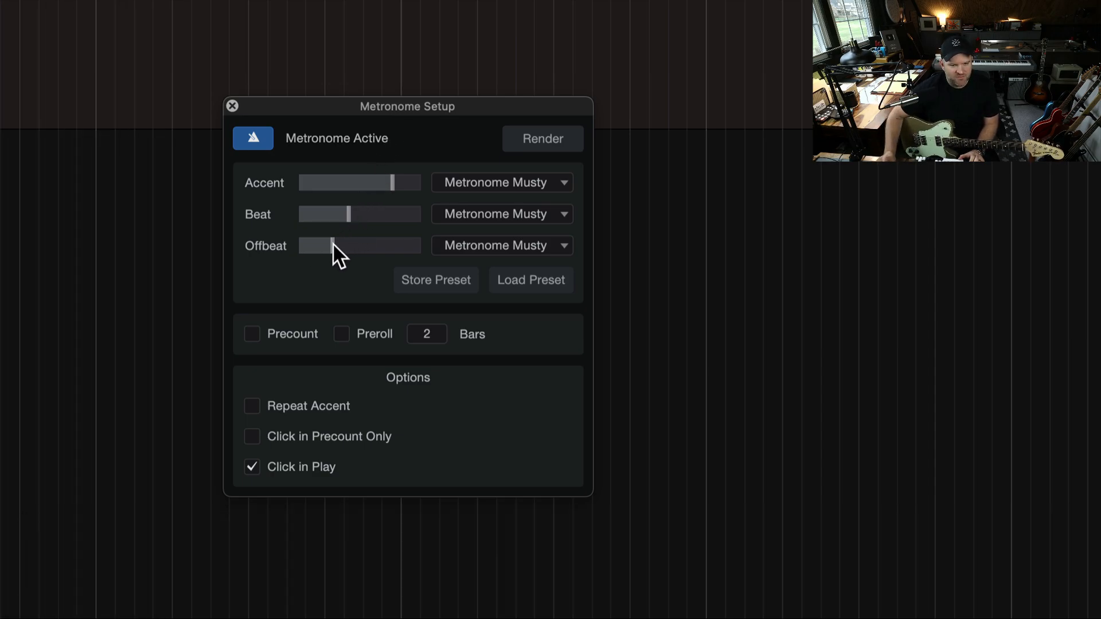
left_click_drag(331, 244, 345, 250)
key("space")
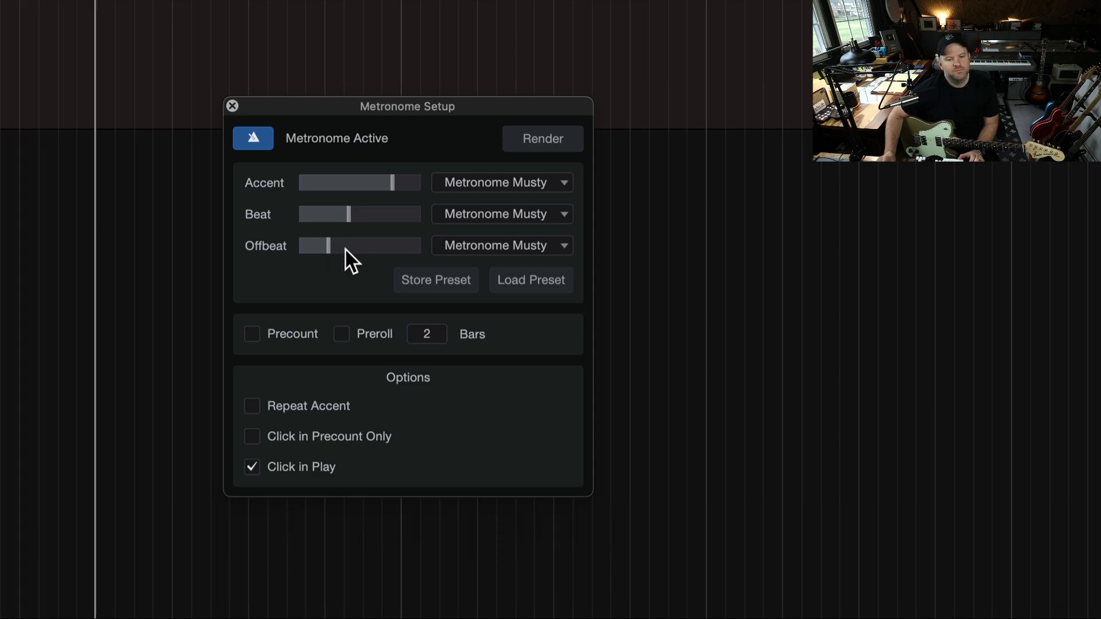
key("space")
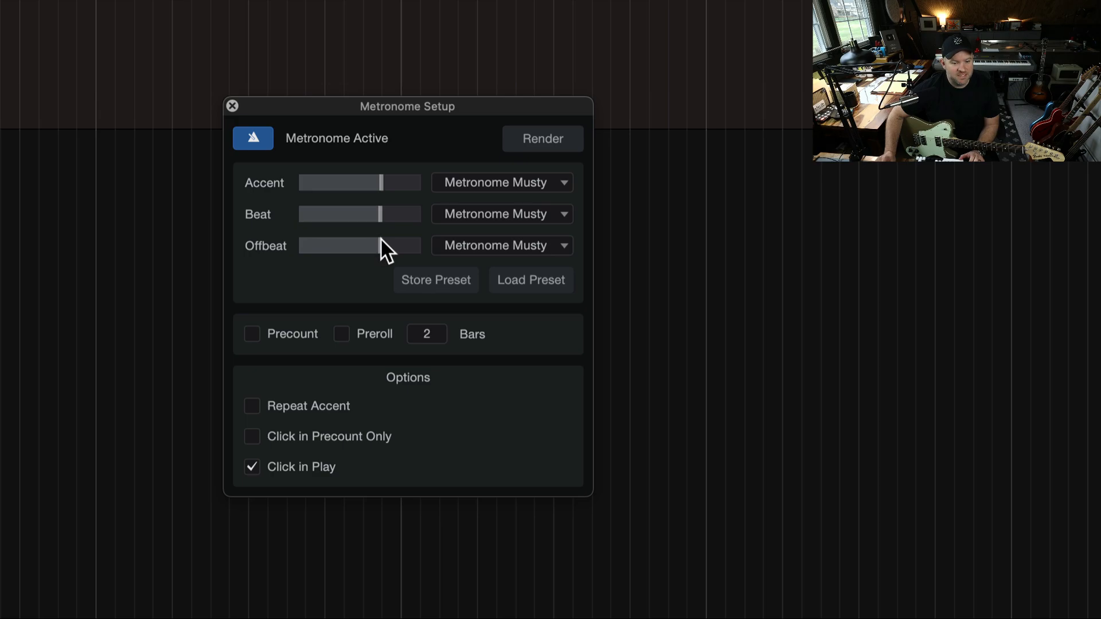
key("space")
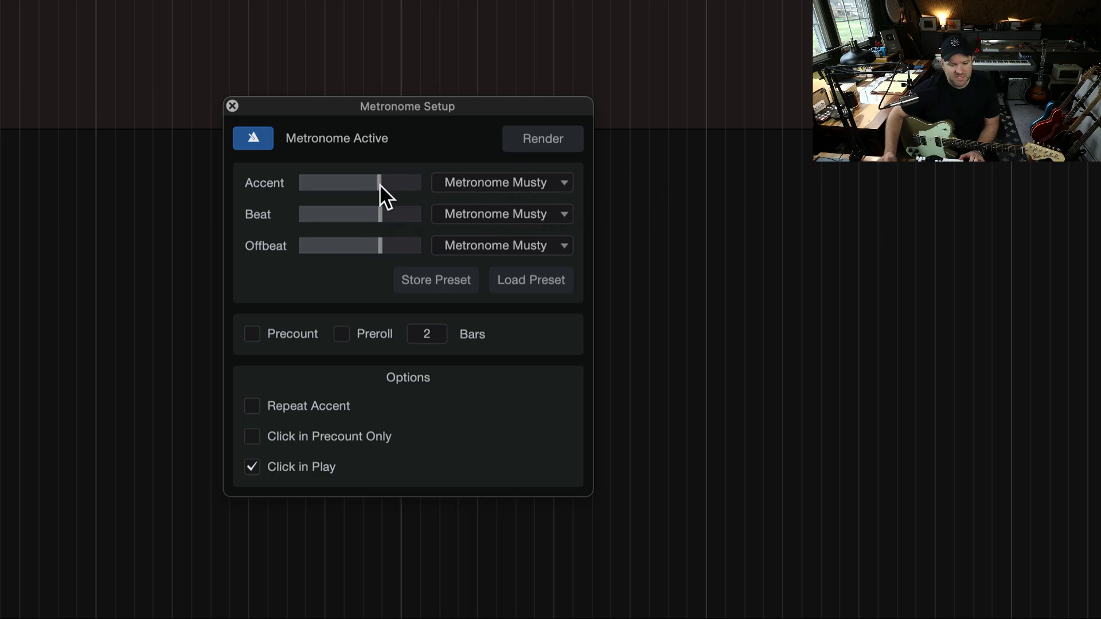
key("space")
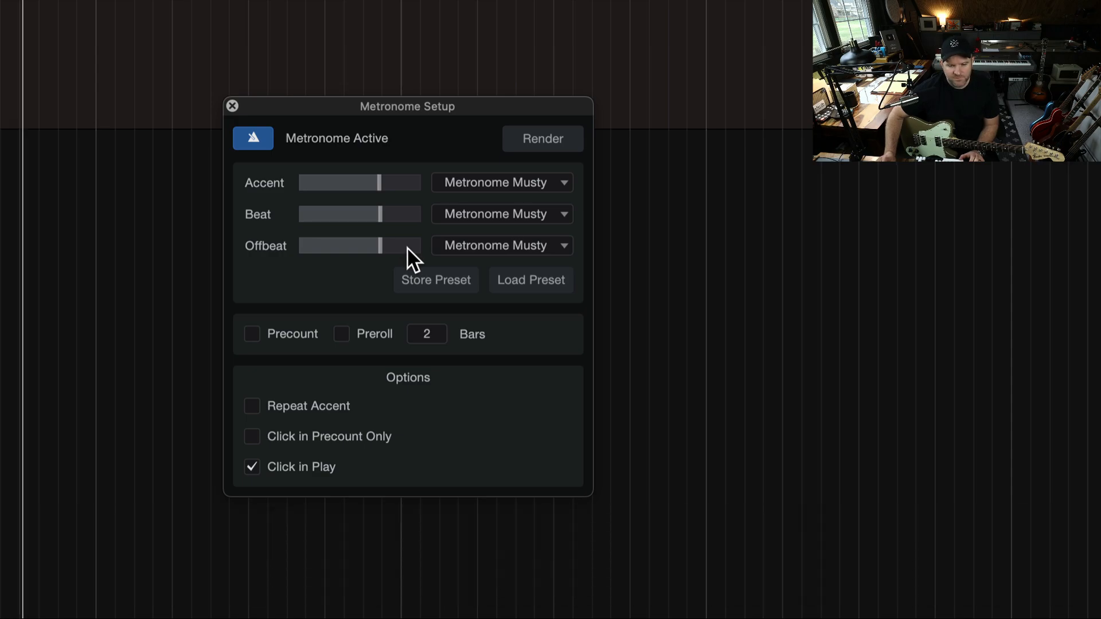
key("space")
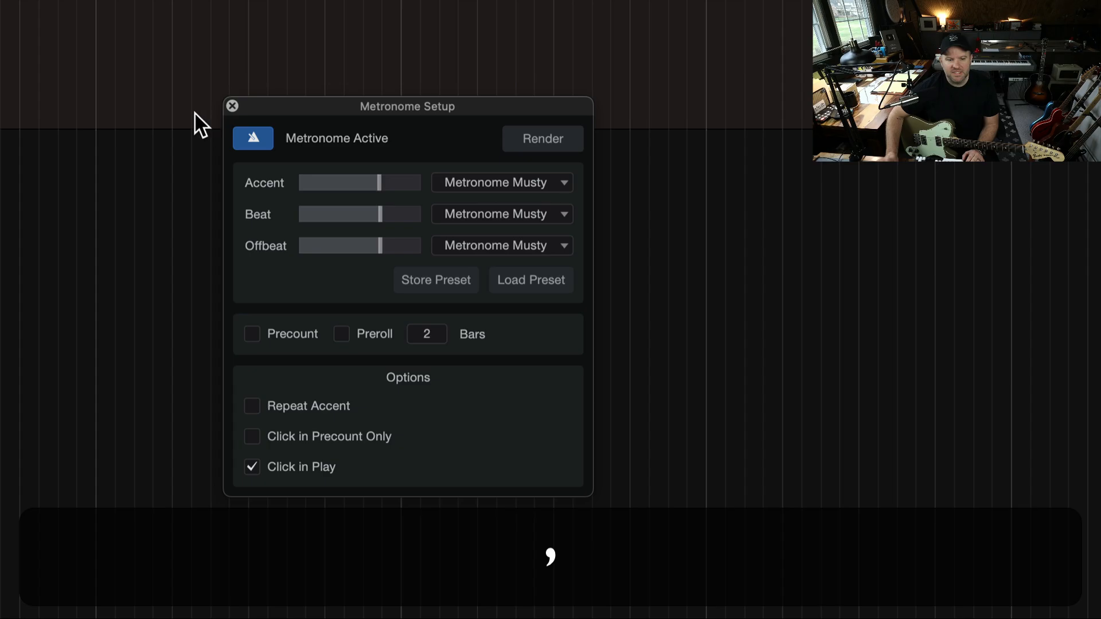
Close the metronome setup and save the song.
left_click(232, 106)
key("super+s")
key("ctrl+super+s")
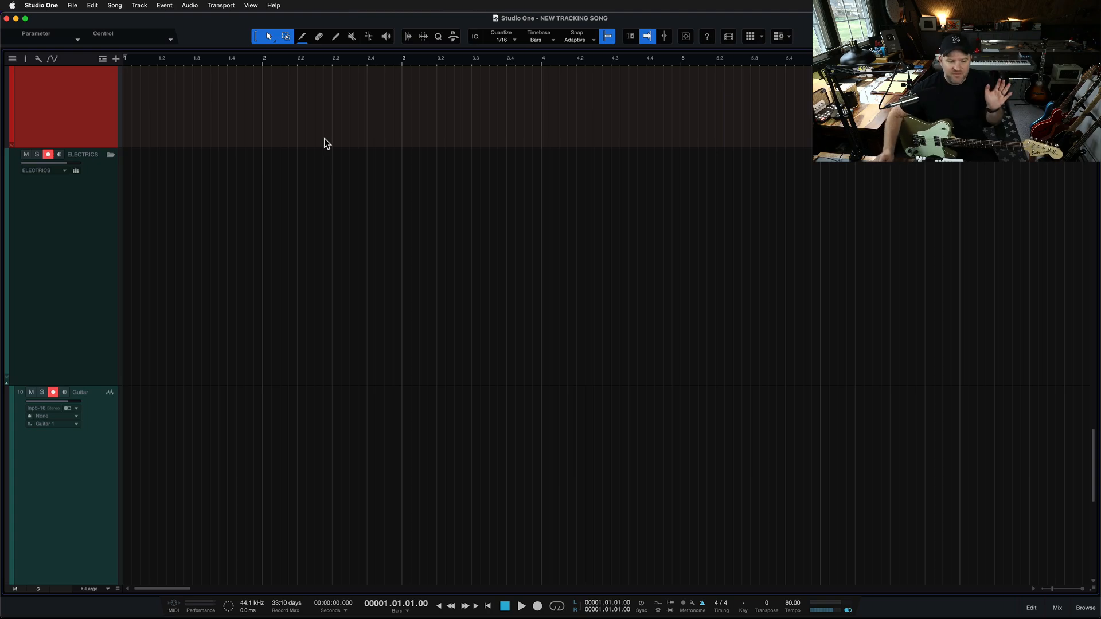
Record a guitar take on the Guitar track from the song start to about bar 19, and save the song.
scroll(201, 395, "down", 5)
scroll(199, 409, "up", 1)
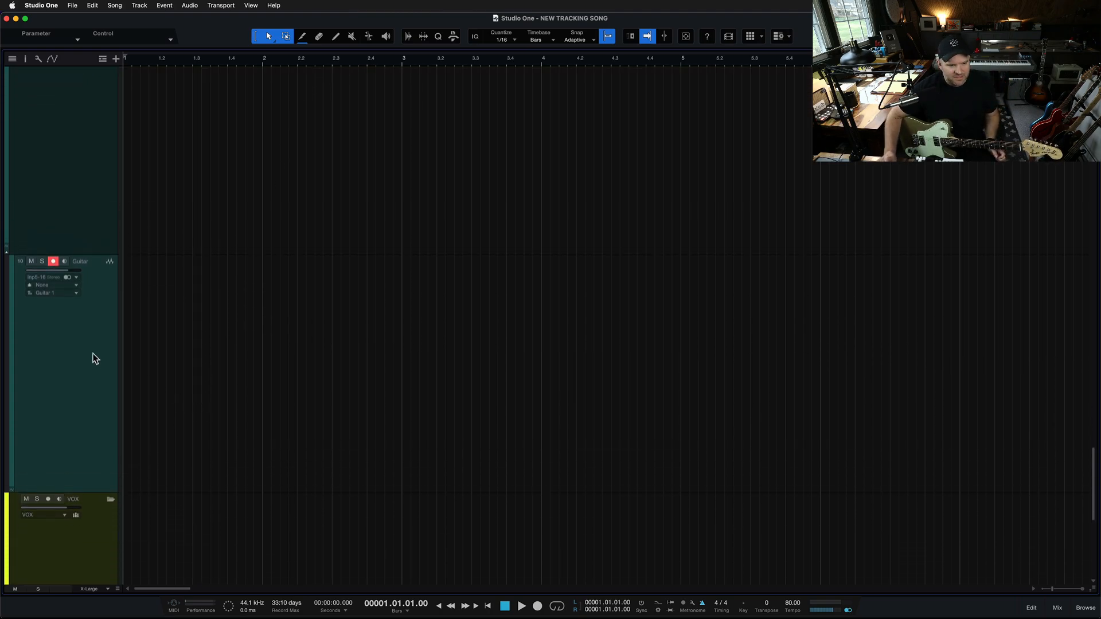
left_click(94, 359)
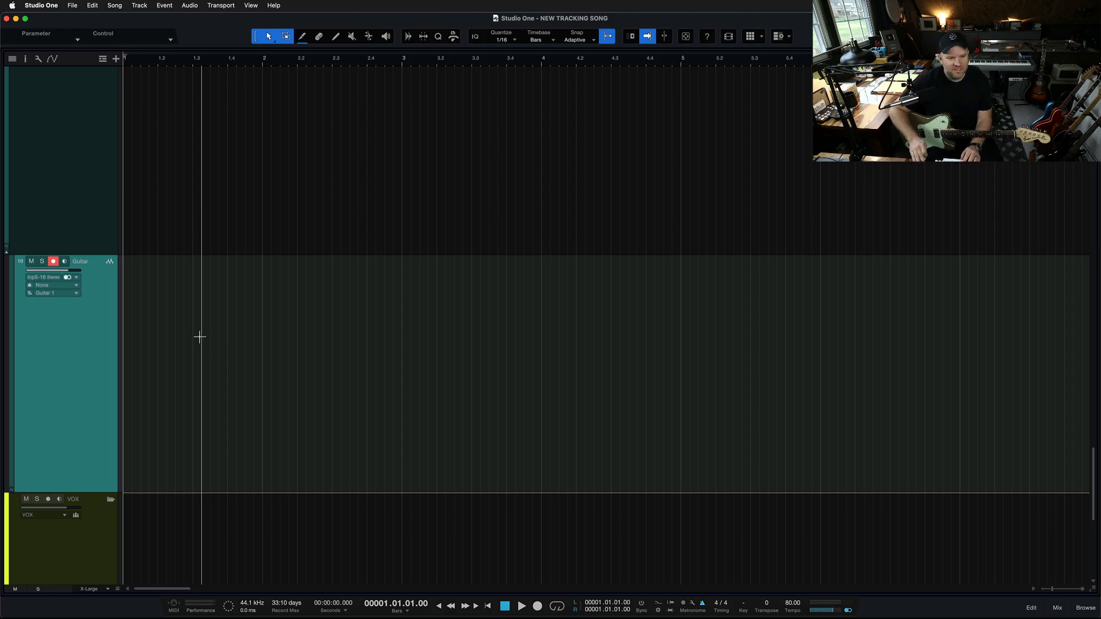
key("comma")
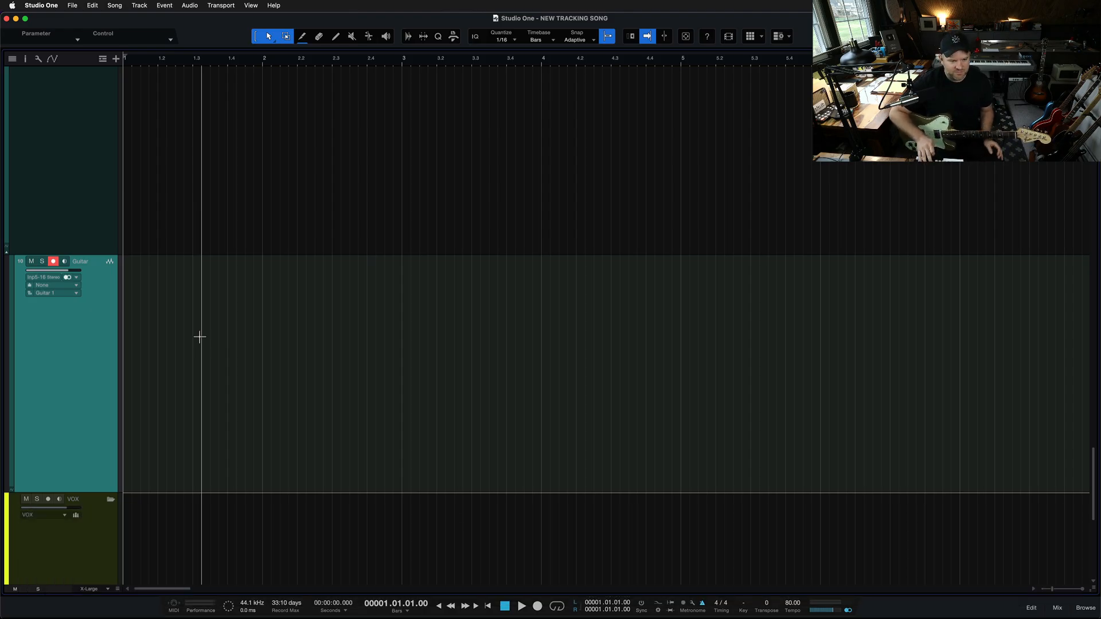
key("KP_Multiply")
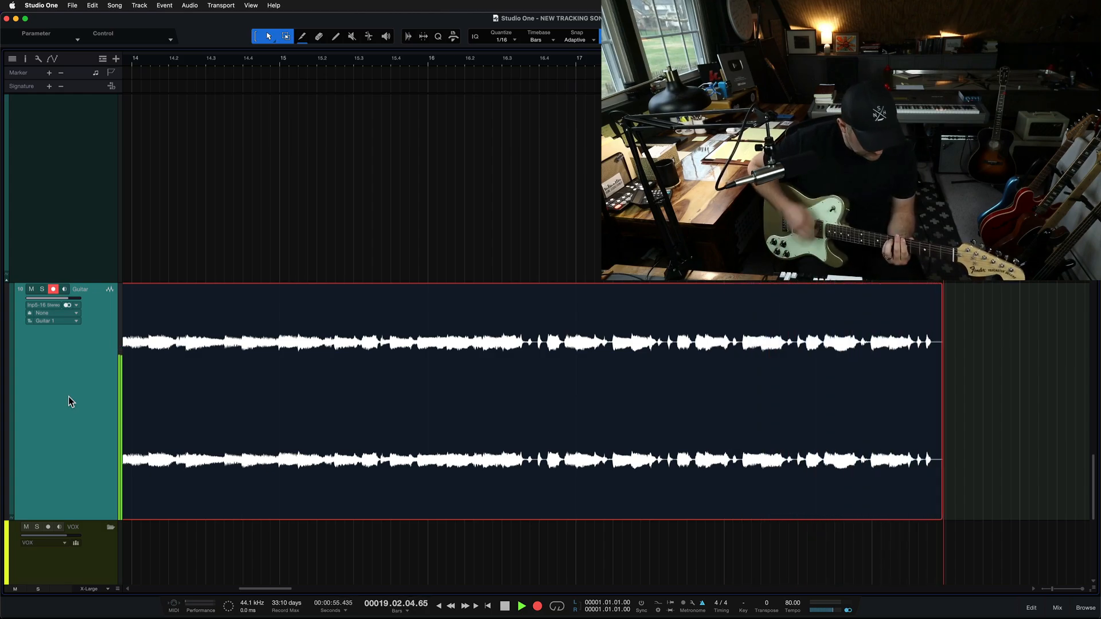
key("super+s")
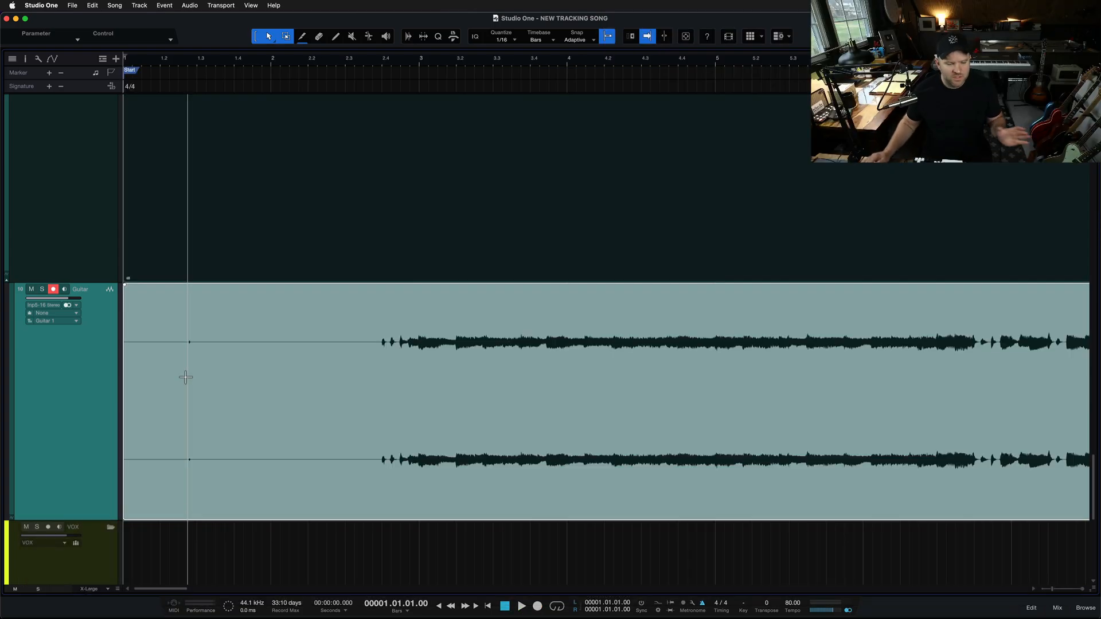
left_click(132, 88)
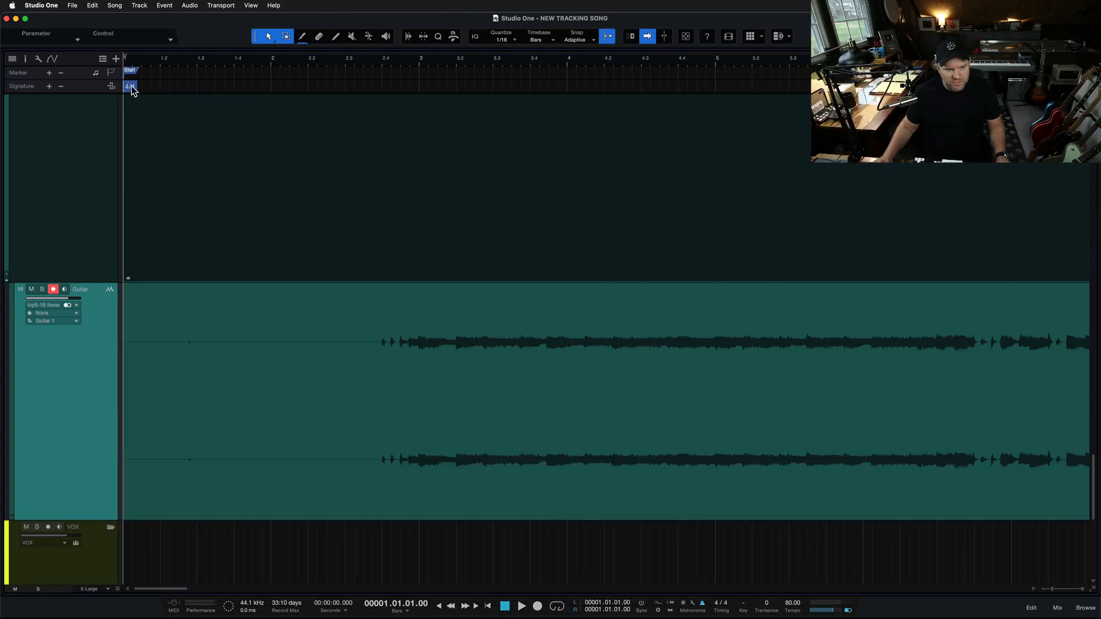
double_click(131, 87)
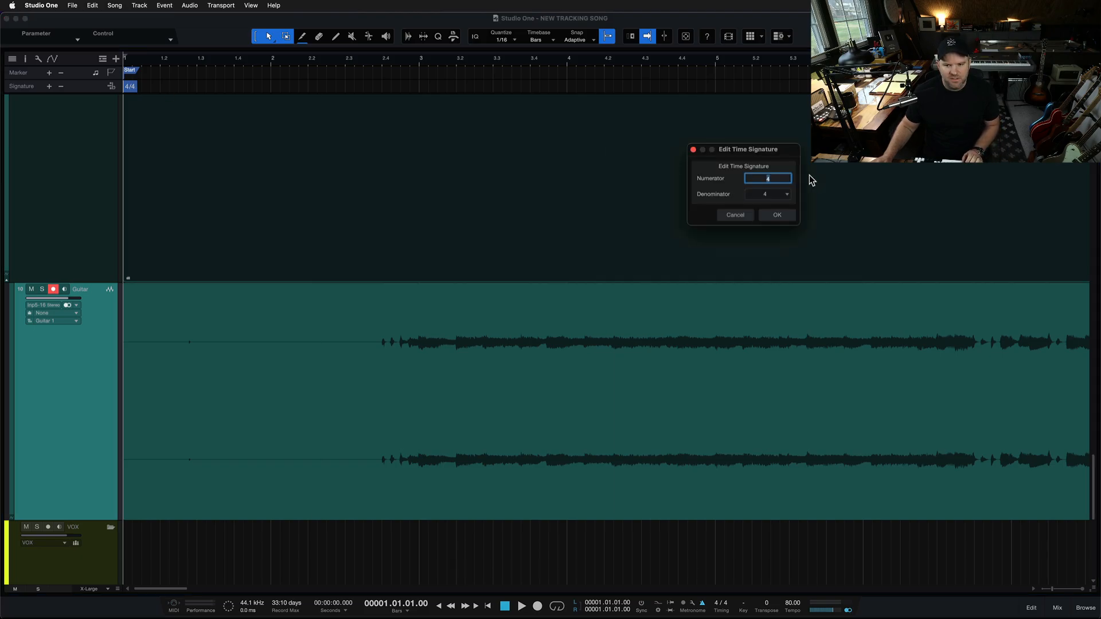
left_click(694, 149)
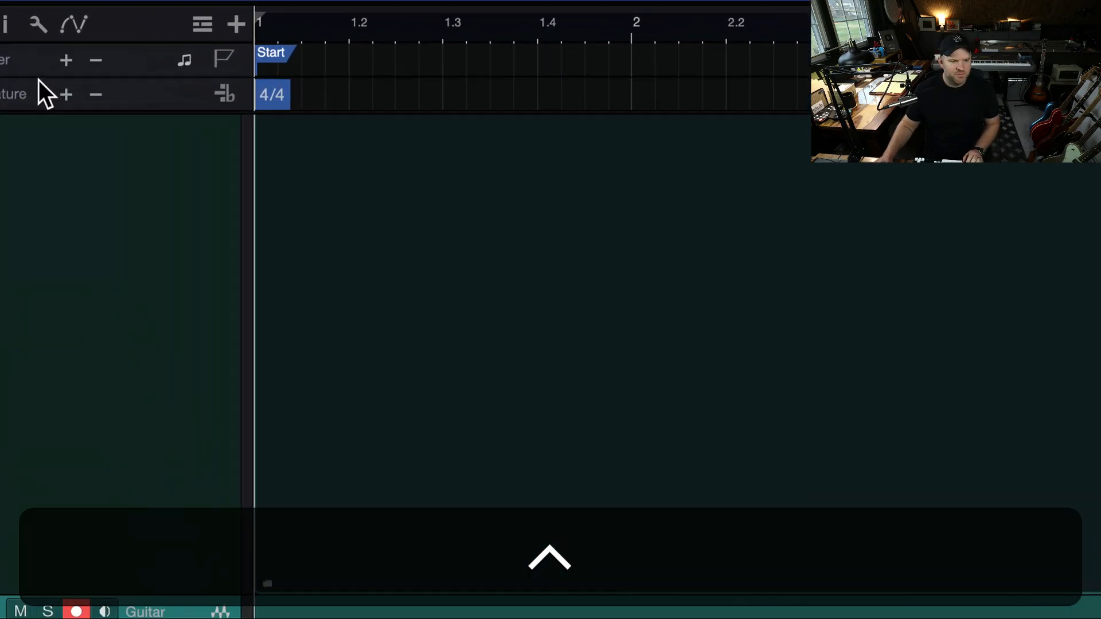
Hide the Signature track and show it again.
left_click(247, 13)
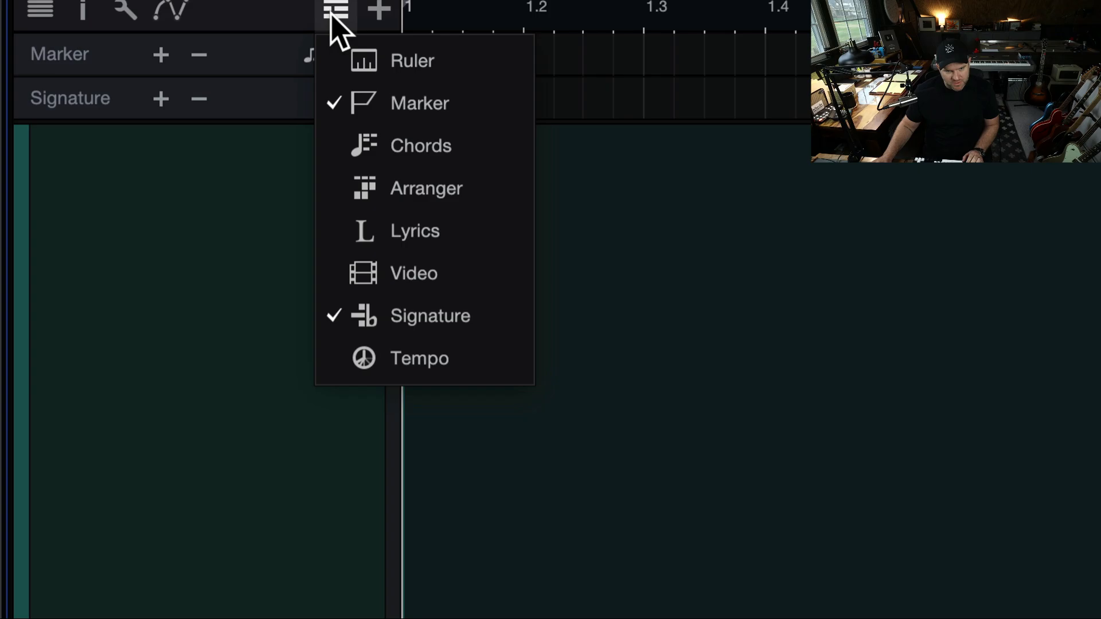
left_click(404, 316)
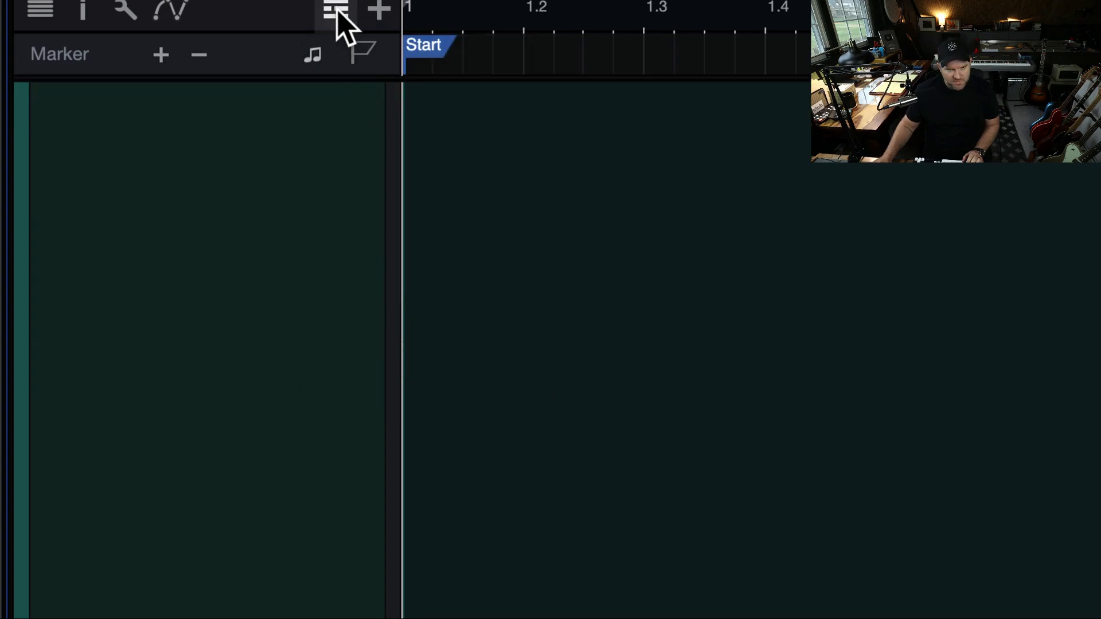
left_click(335, 13)
left_click(413, 312)
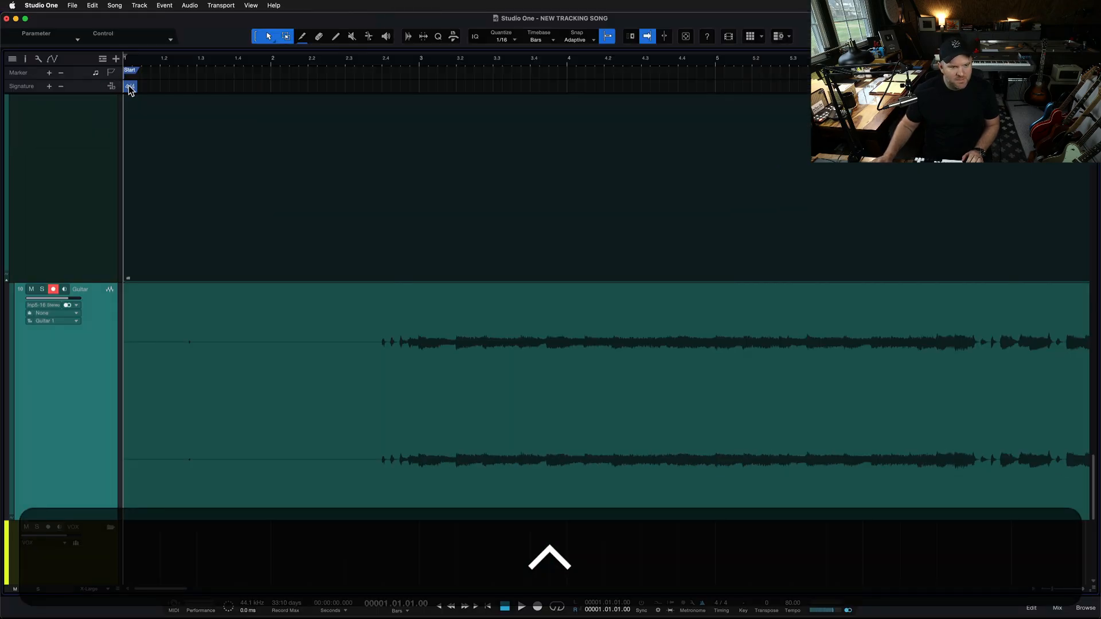
Change the time signature at the song start to 7/4.
double_click(130, 87)
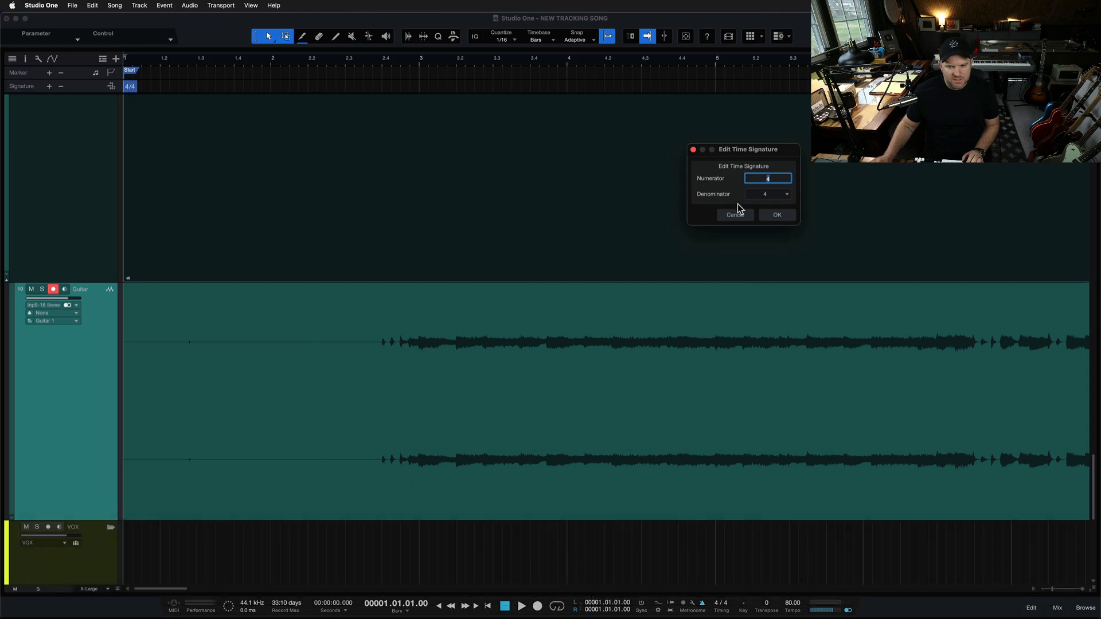
type("7")
key("Return")
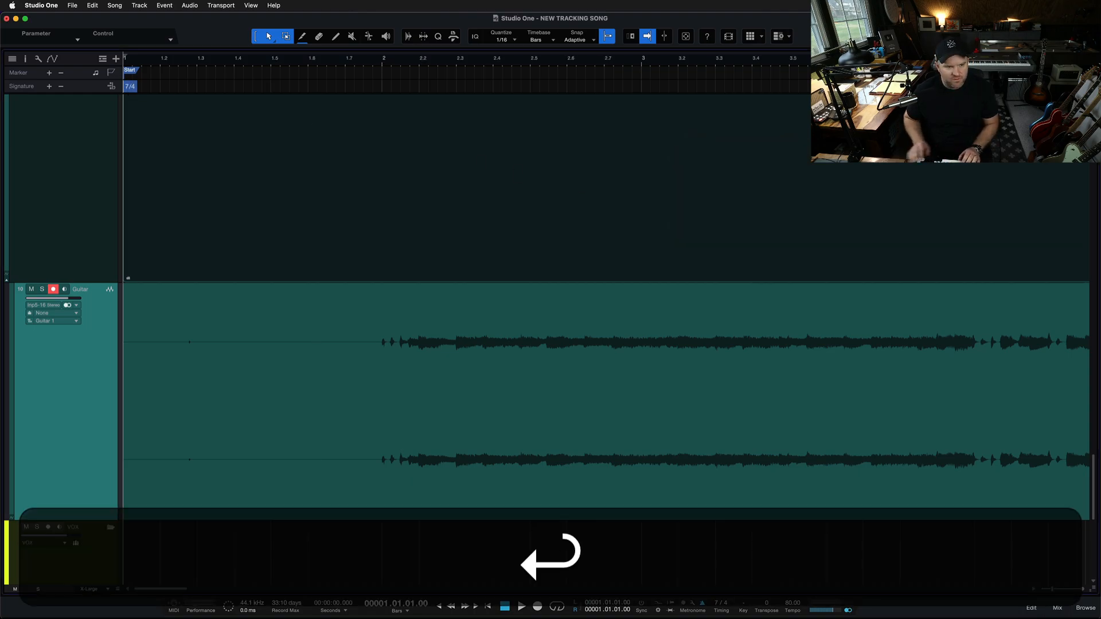
Audition the guitar take from just before bar 2 to check where its first notes fall.
scroll(217, 190, "up", 2)
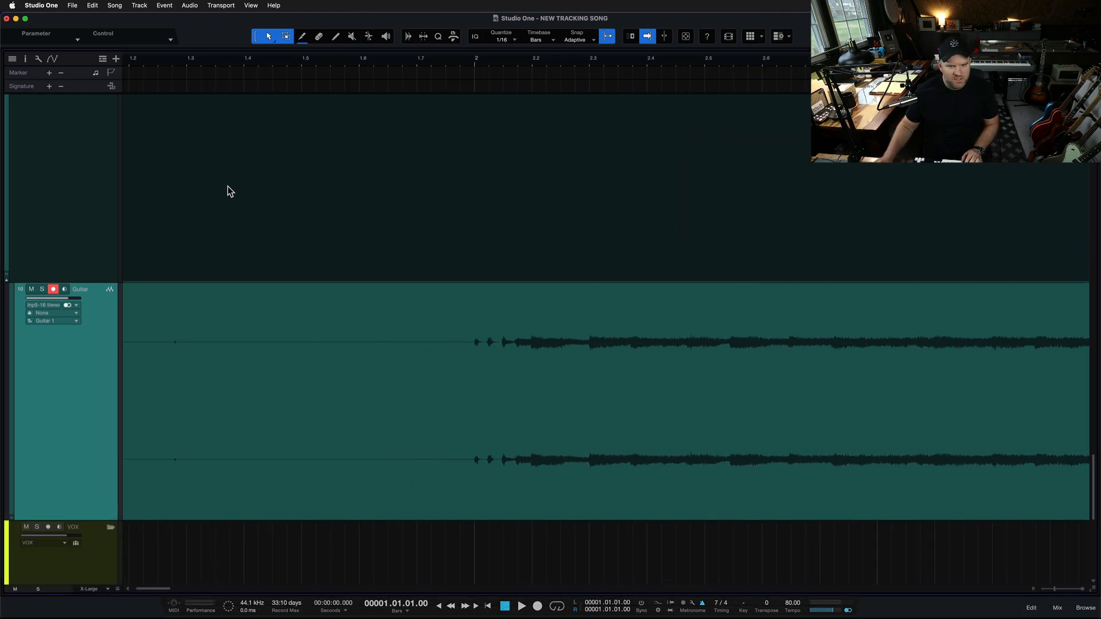
scroll(446, 136, "up", 2)
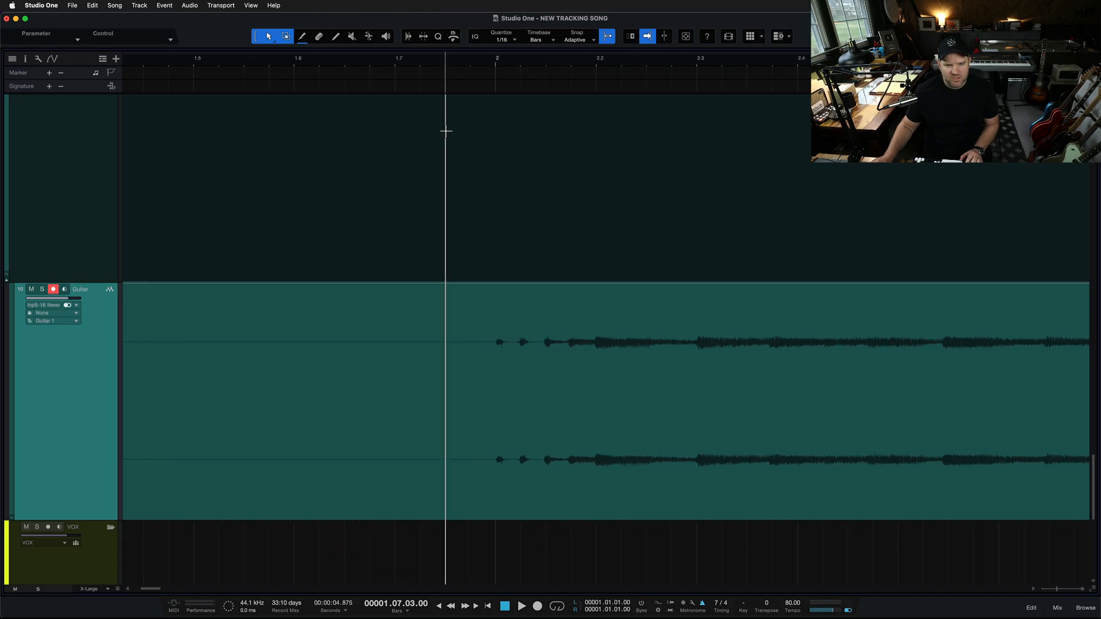
key("space")
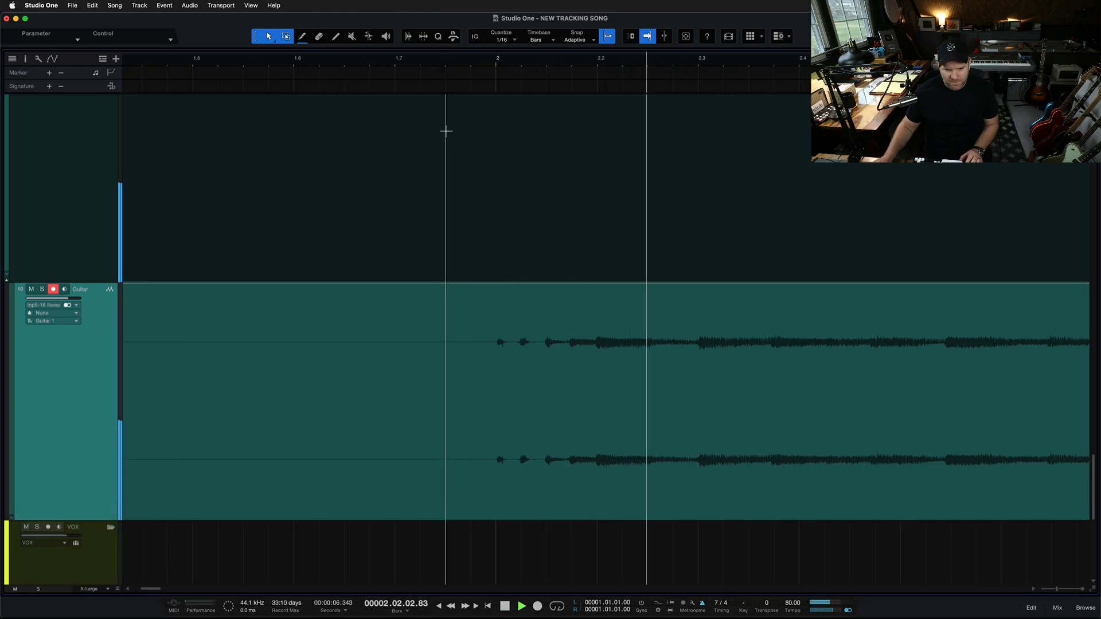
key("space")
Enlarge the guitar take's waveform and remove the silent section before about beat 1.3.
left_click(594, 463)
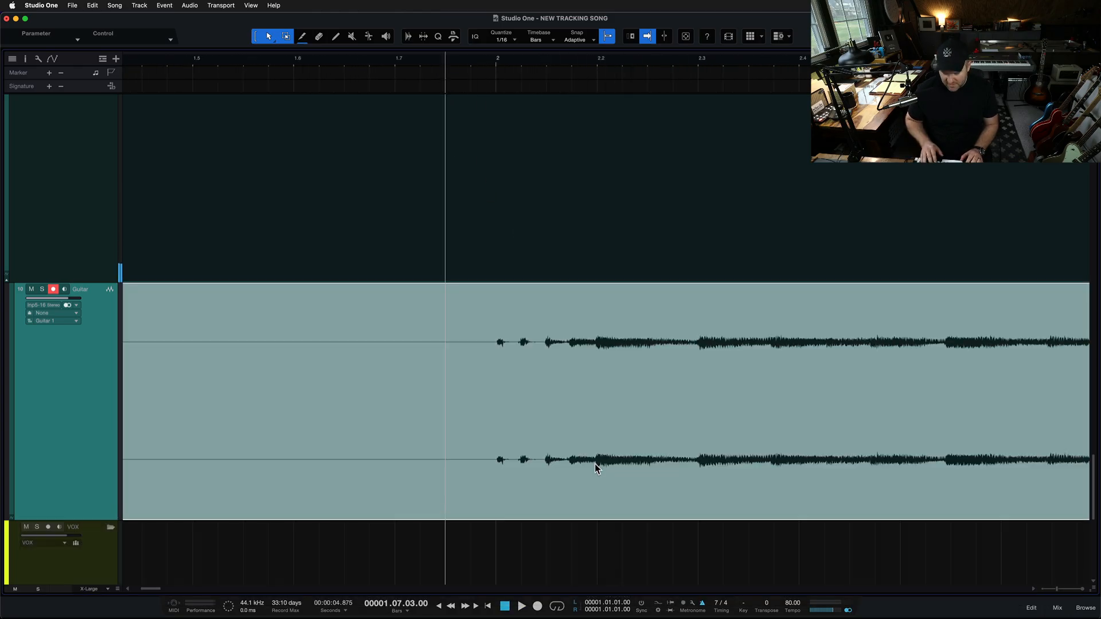
key("equal")
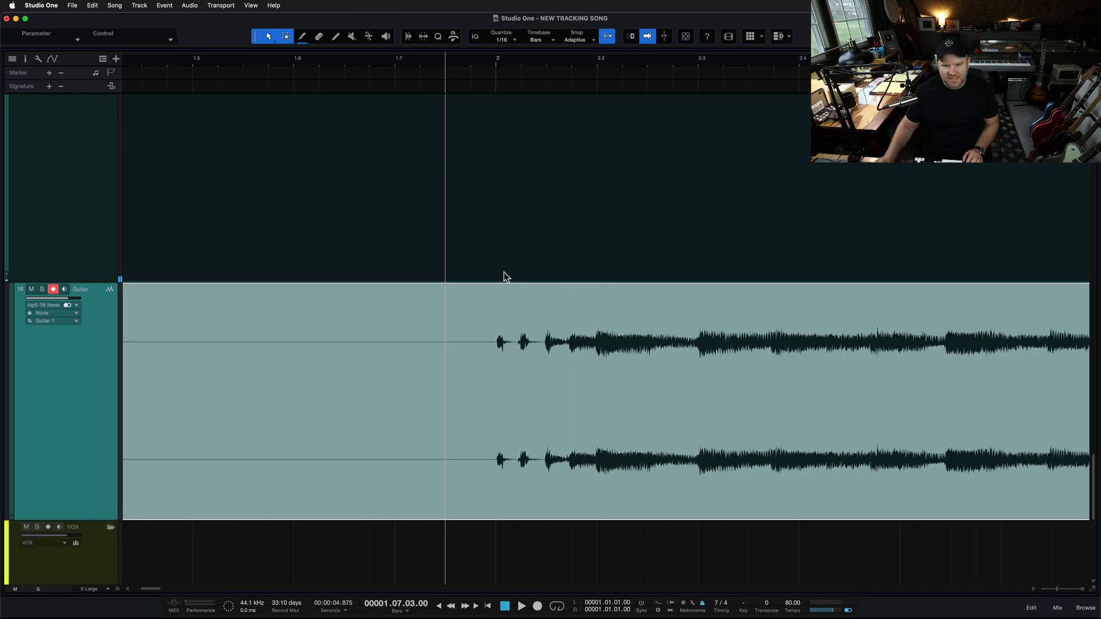
scroll(299, 357, "down", 3)
left_click(195, 381)
left_click(177, 417)
key("BackSpace")
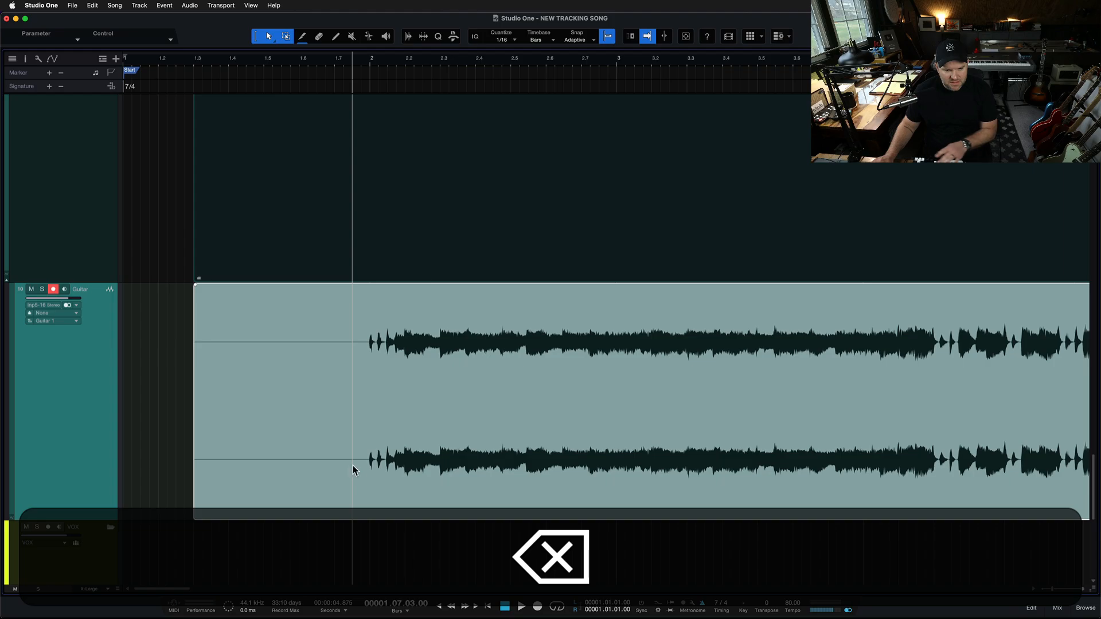
Play the trimmed take from 1.7.3 to locate its real downbeat near beat 2.2.
scroll(416, 483, "up", 3)
scroll(364, 462, "up", 2)
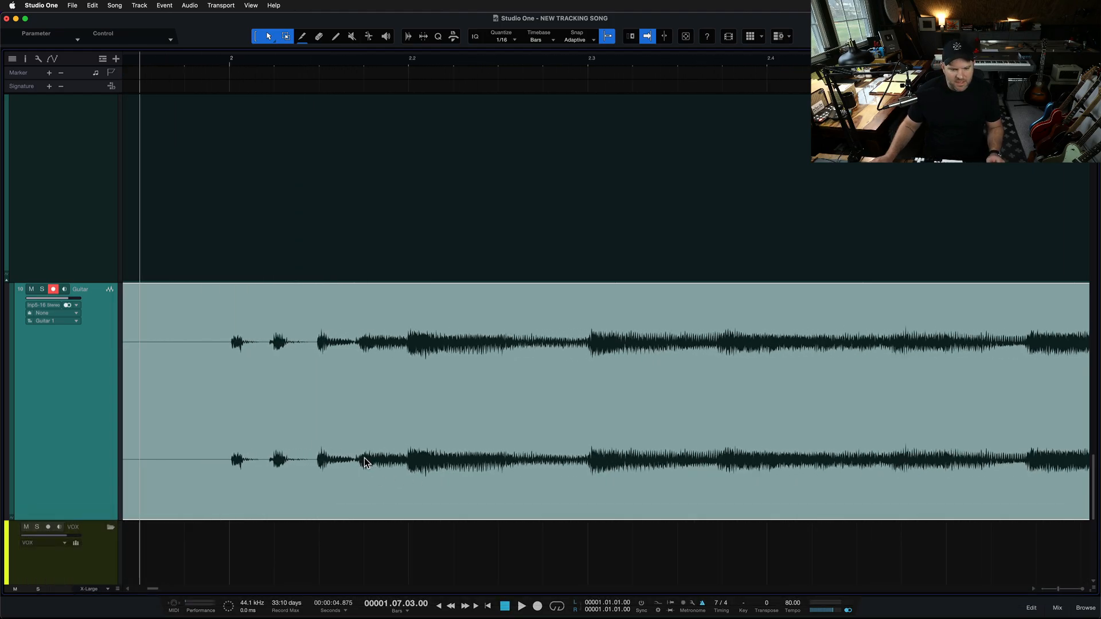
key("space")
key("space")
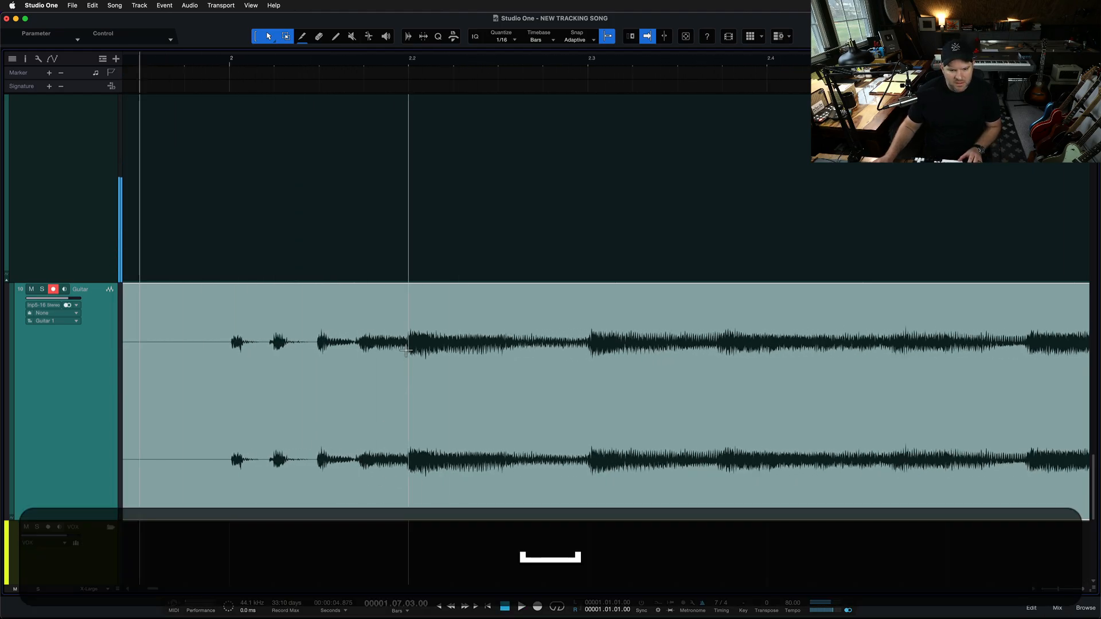
Try shifting the guitar take earlier so its downbeat lands on bar 2, and undo the move.
left_click_drag(411, 459, 241, 456)
left_click(208, 60)
key("space")
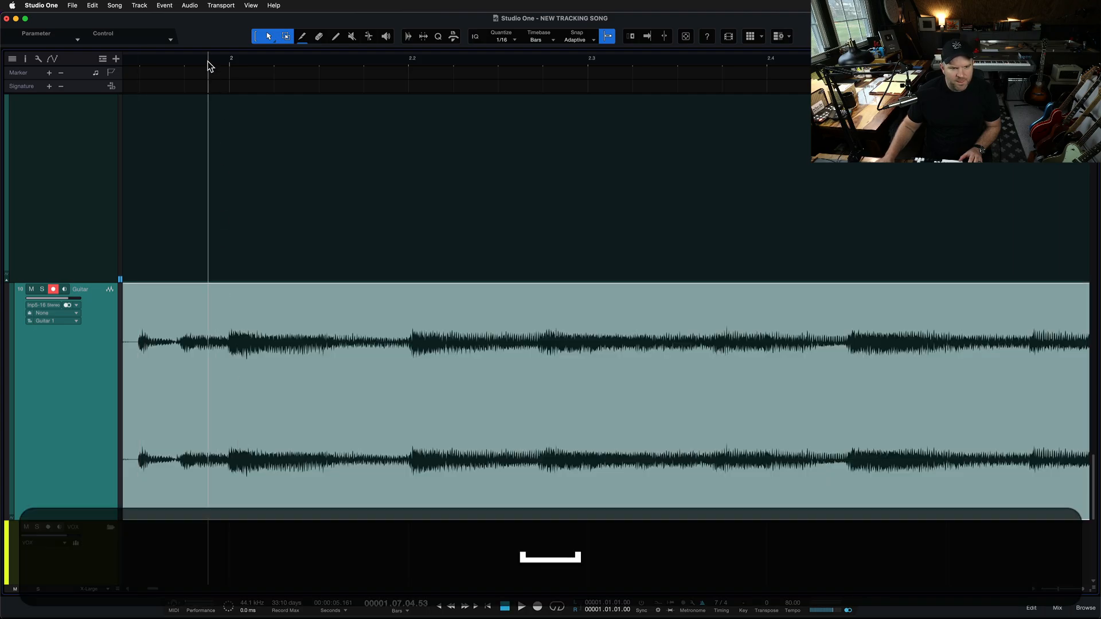
key("space")
key("super+z")
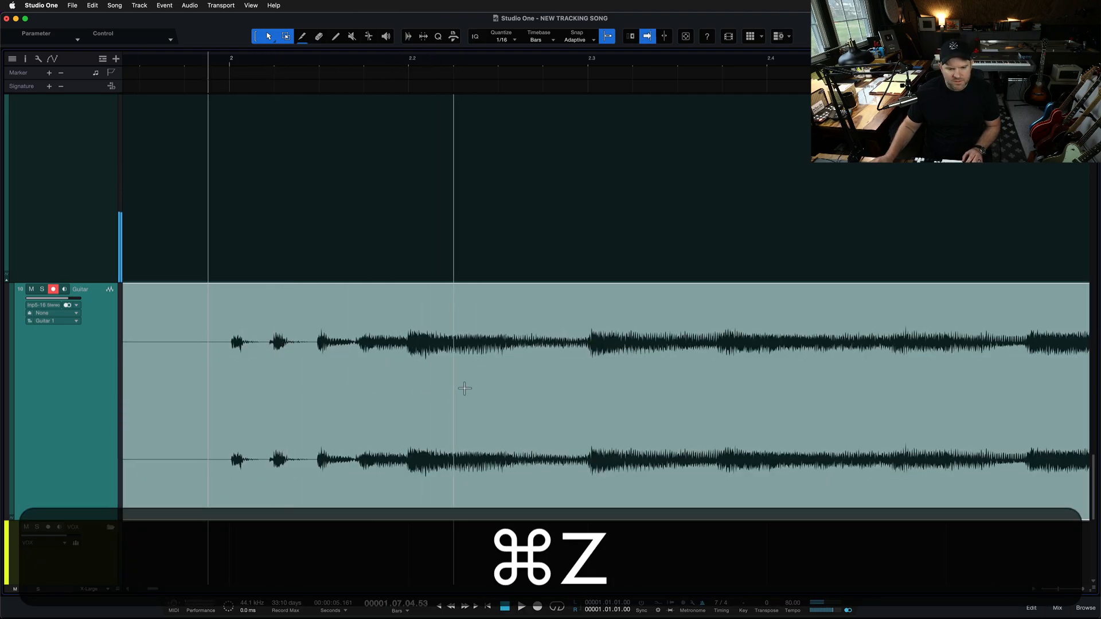
Cut off the guitar pickup before beat 2.2 and move the remaining take to start exactly on bar 2.
left_click(403, 365)
left_click(373, 413)
key("super+BackSpace")
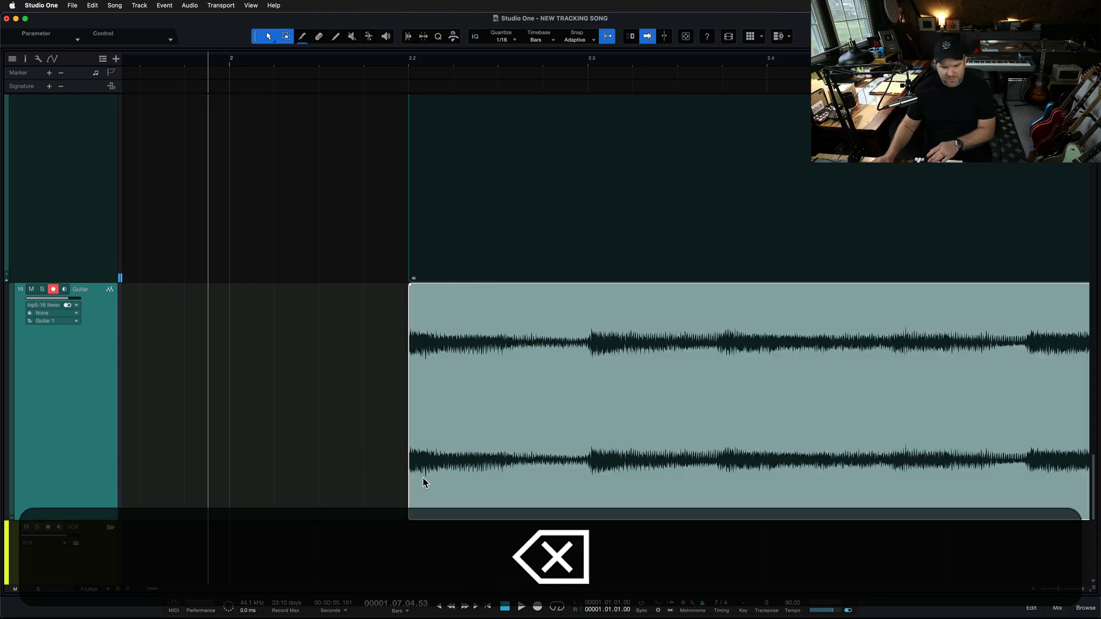
left_click_drag(467, 479, 284, 467)
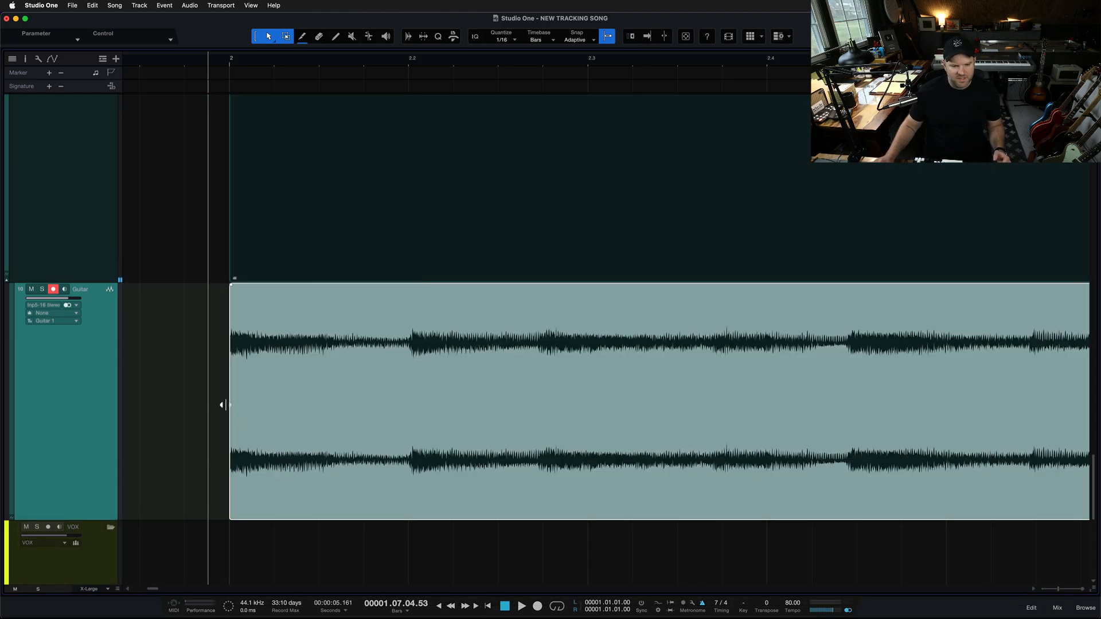
Extend the guitar take's start back before beat 1.7 to restore the pickup notes, and play it back.
left_click_drag(228, 401, 73, 400)
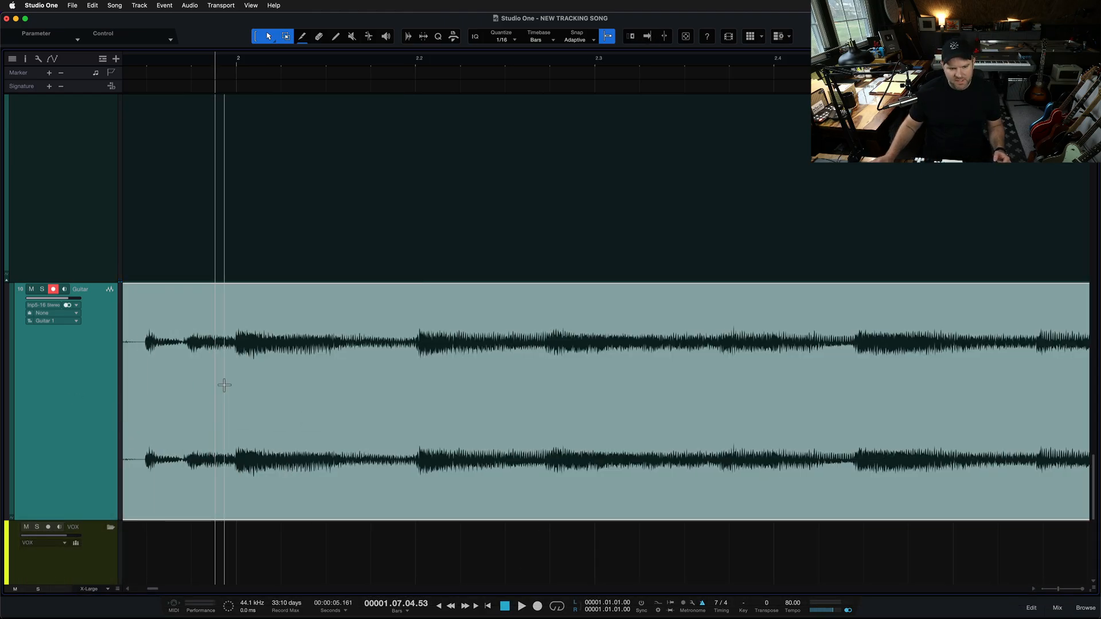
scroll(224, 385, "down", 5)
key("space")
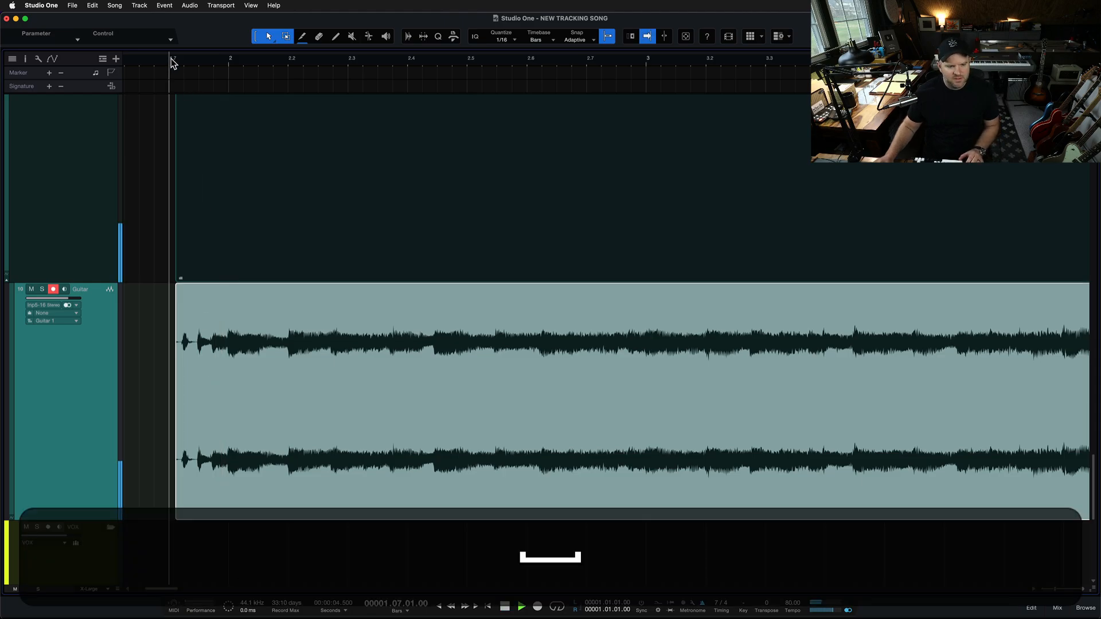
left_click_drag(175, 370, 124, 370)
key("f")
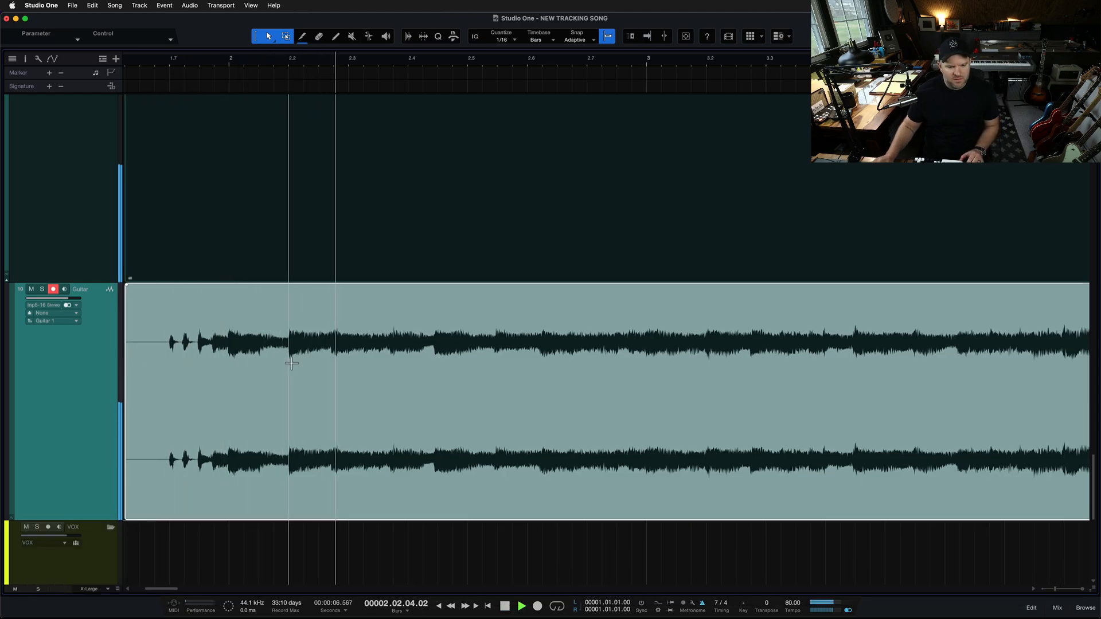
Listen to the guitar take up to about the start of bar 5 and save the song.
scroll(291, 364, "down", 4)
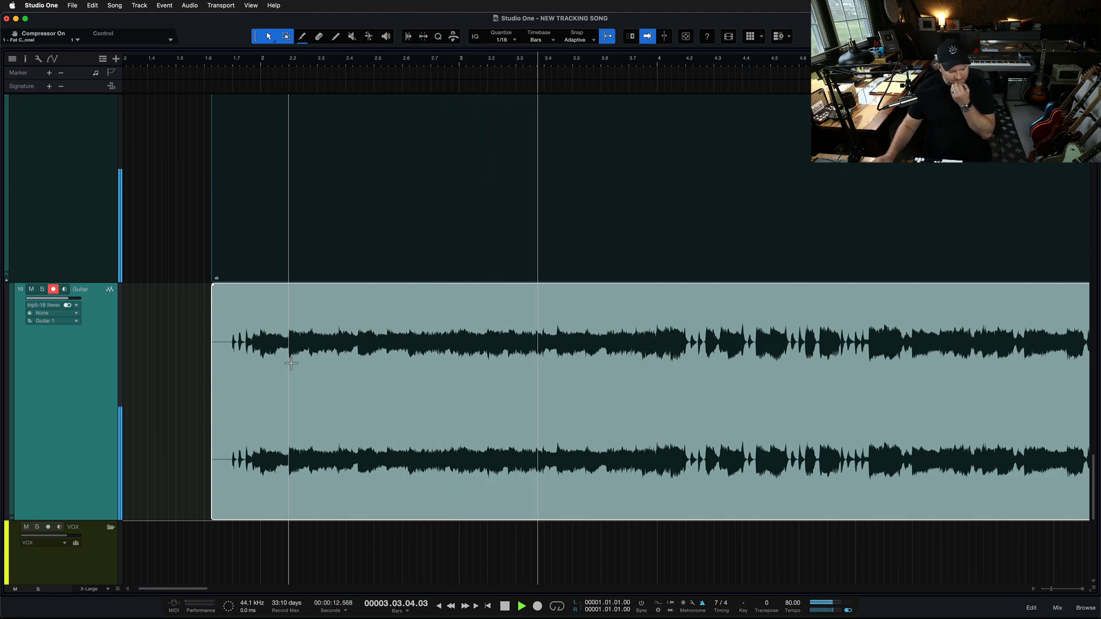
scroll(596, 398, "down", 3)
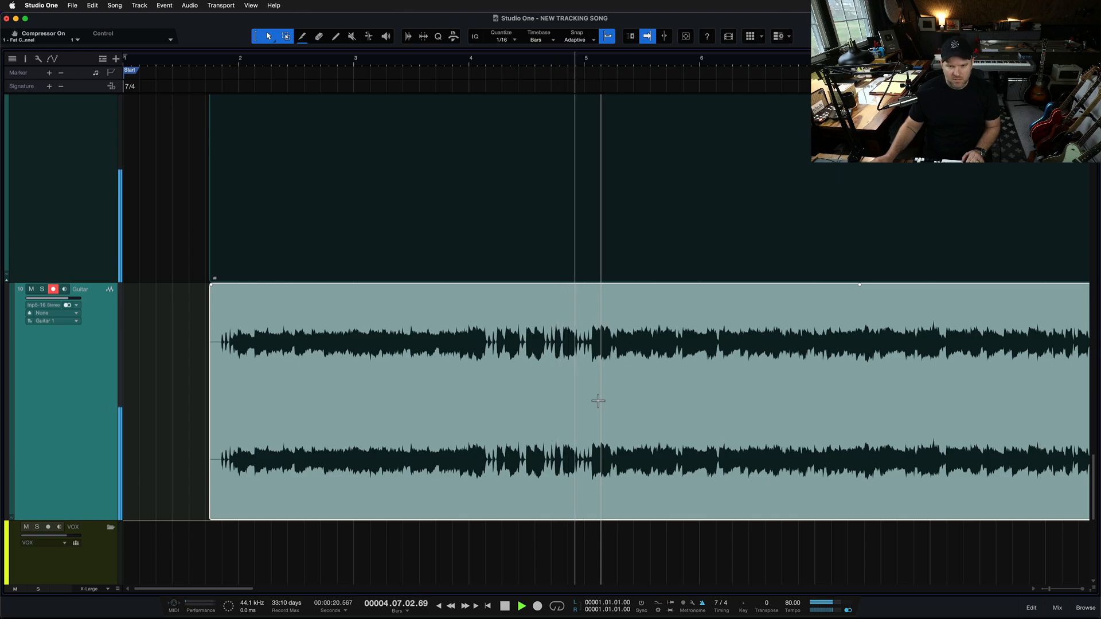
key("super+s")
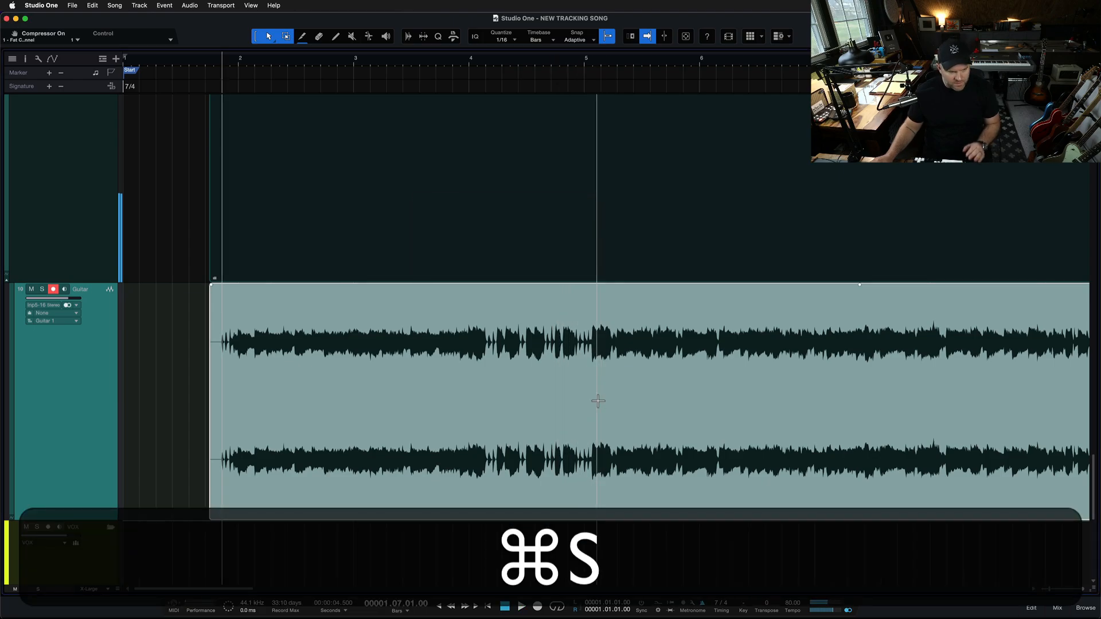
Play the guitar take from the strong hit at 5.1.3 to check where the next section starts.
scroll(596, 367, "up", 6)
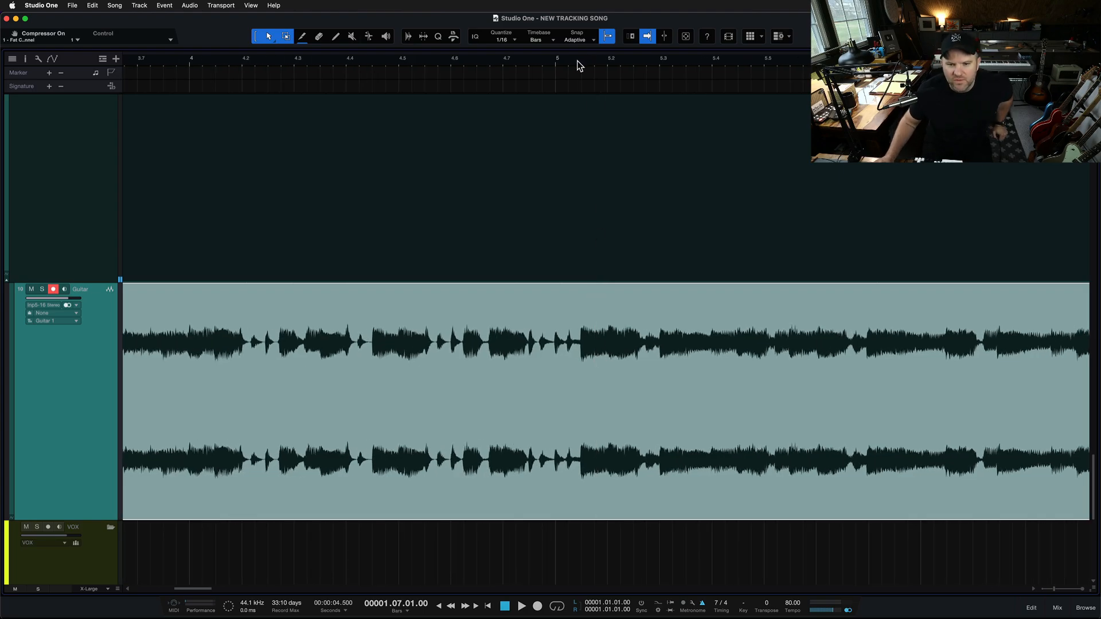
scroll(570, 184, "up", 4)
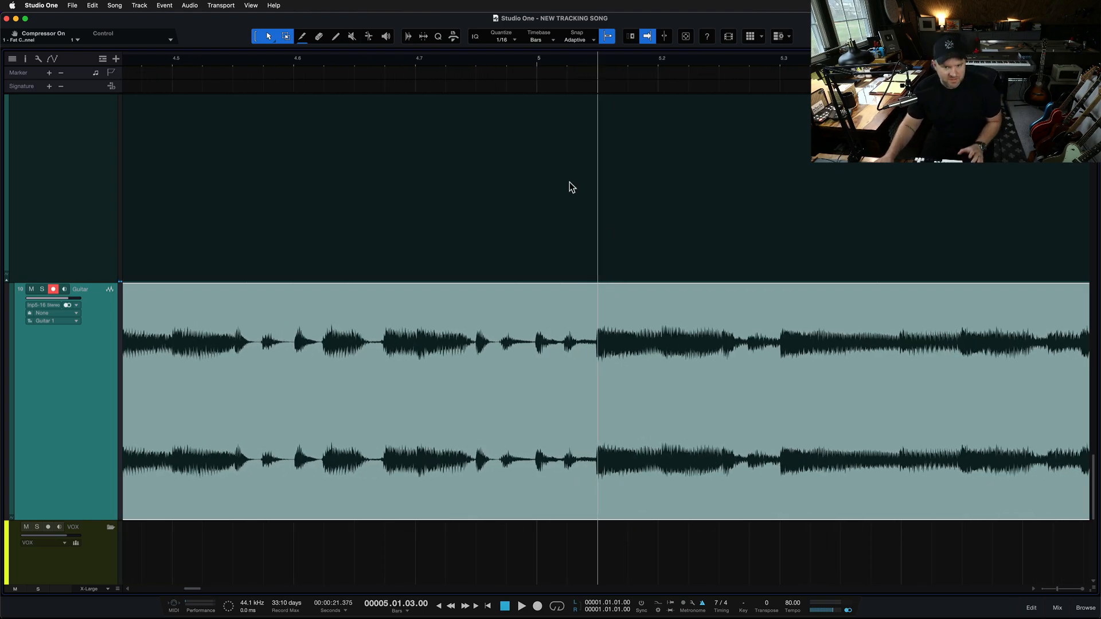
key("space")
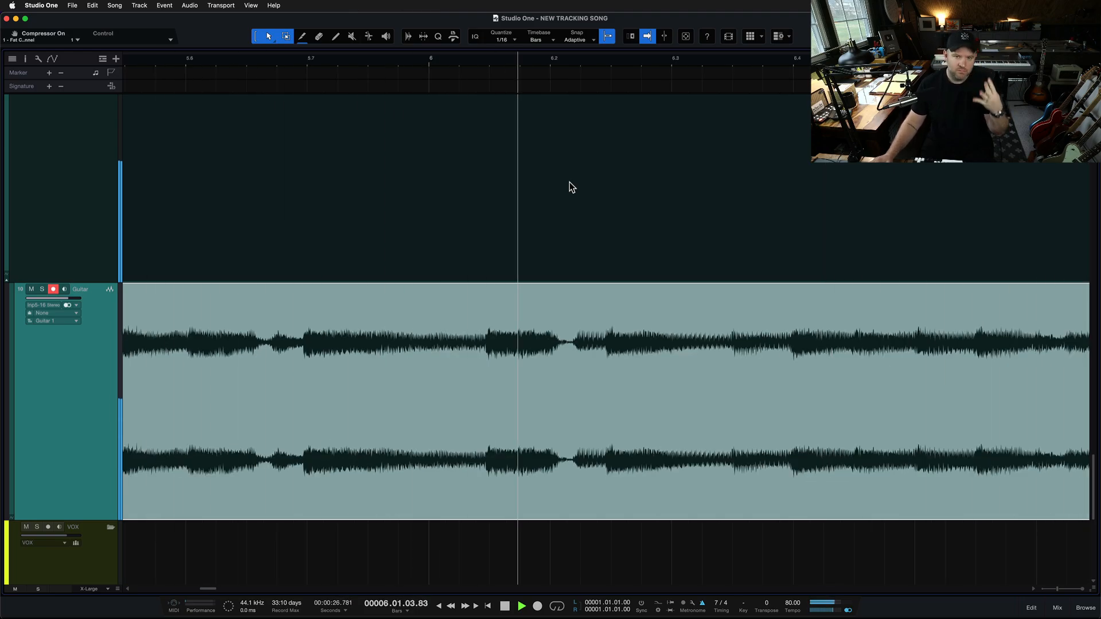
key("space")
Play the guitar take from bar 4 up to the hit at 5.1.3.
scroll(544, 291, "down", 5)
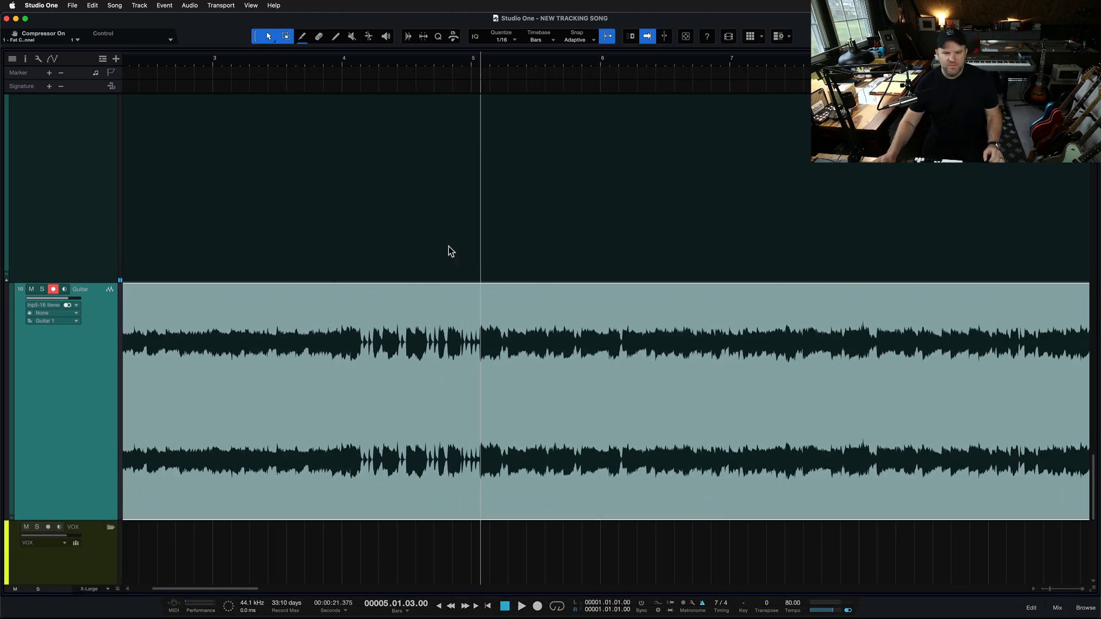
left_click(343, 60)
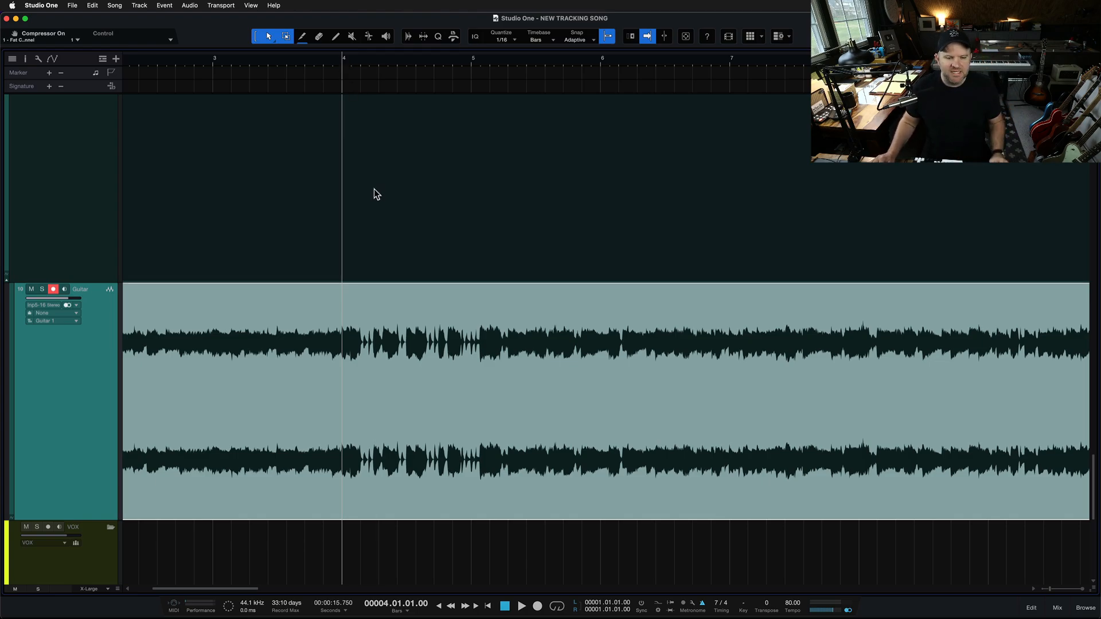
key("space")
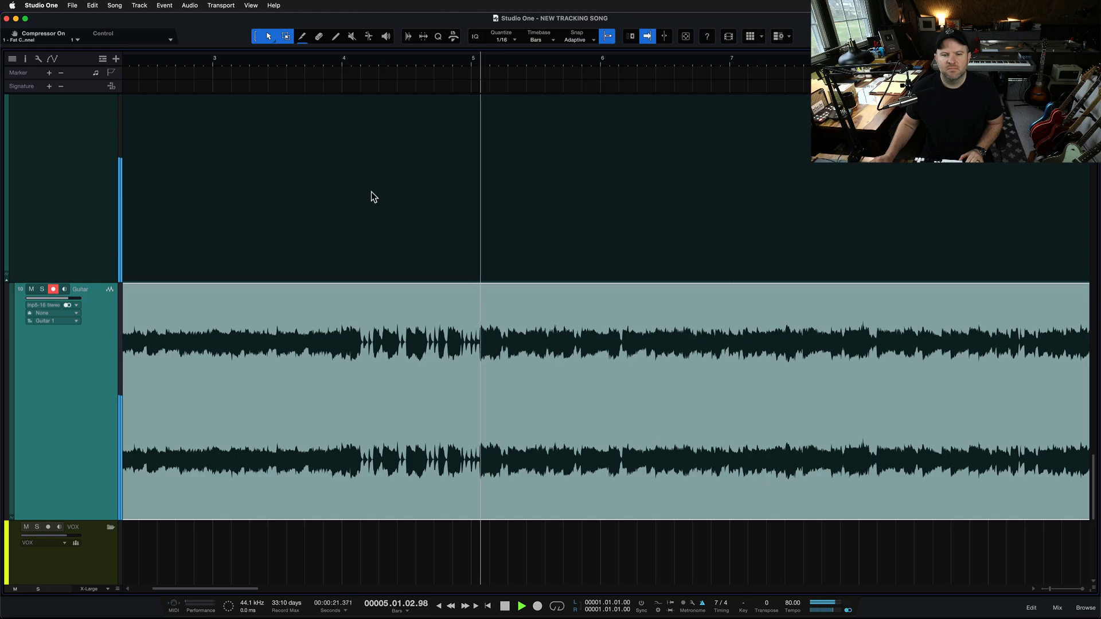
key("space")
Try inserting a 4/4 time signature at the guitar hit at 5.1.3, and undo it.
scroll(484, 328, "up", 5)
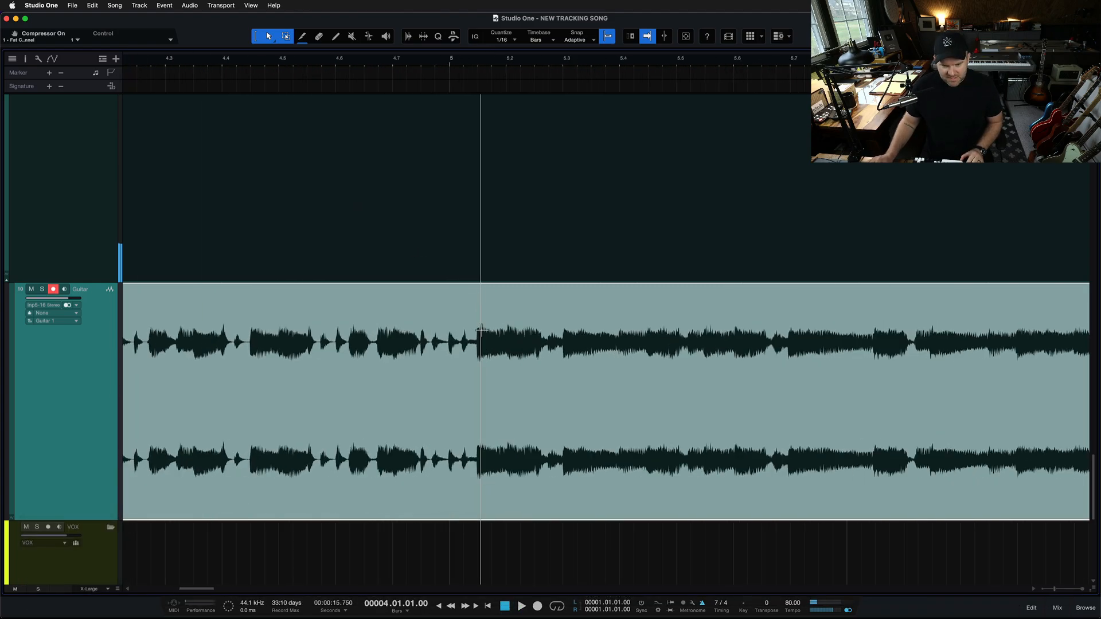
left_click(480, 64)
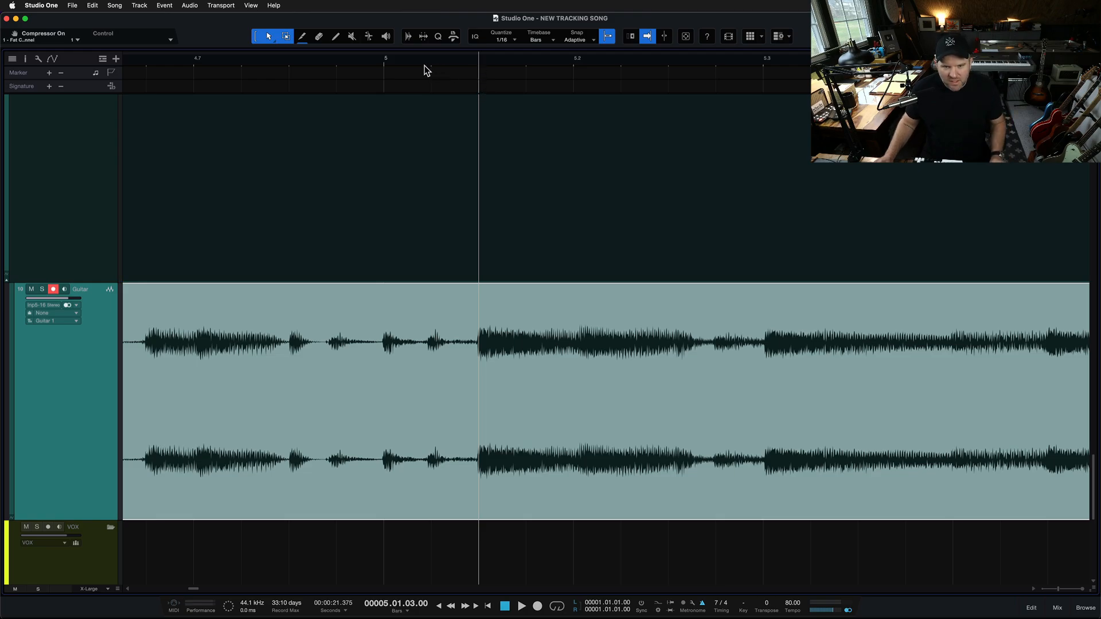
right_click(479, 90)
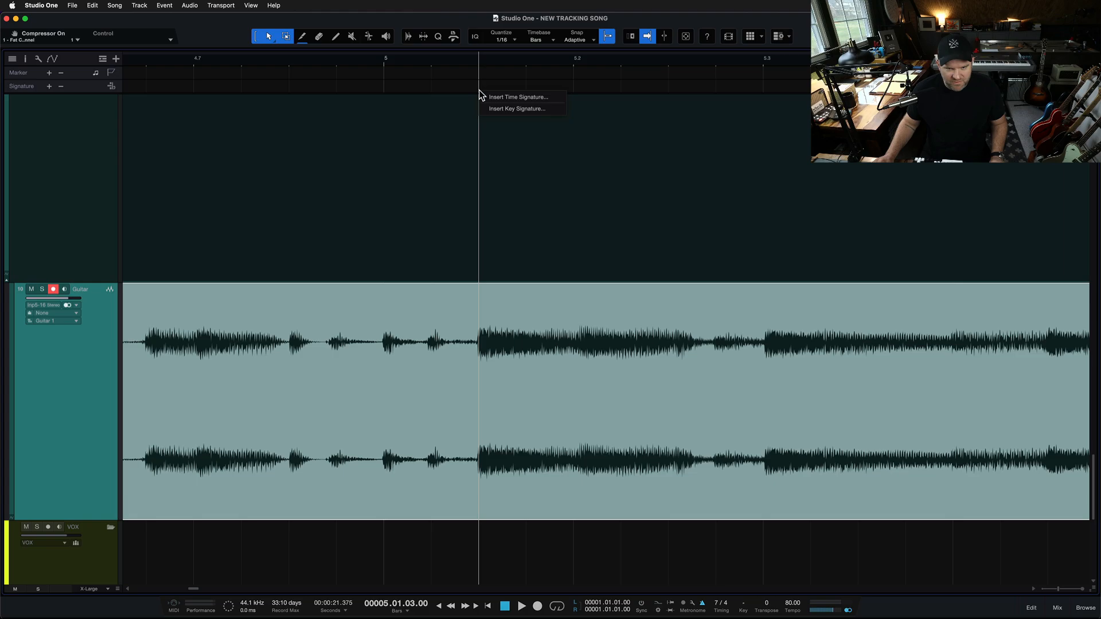
left_click(510, 99)
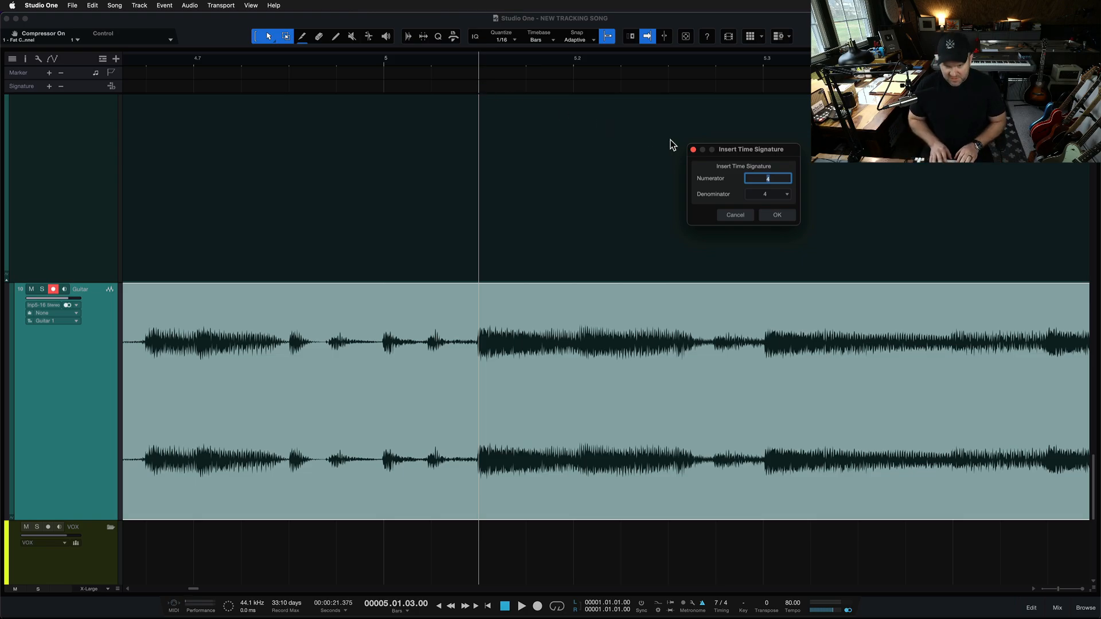
type("4")
key("Return")
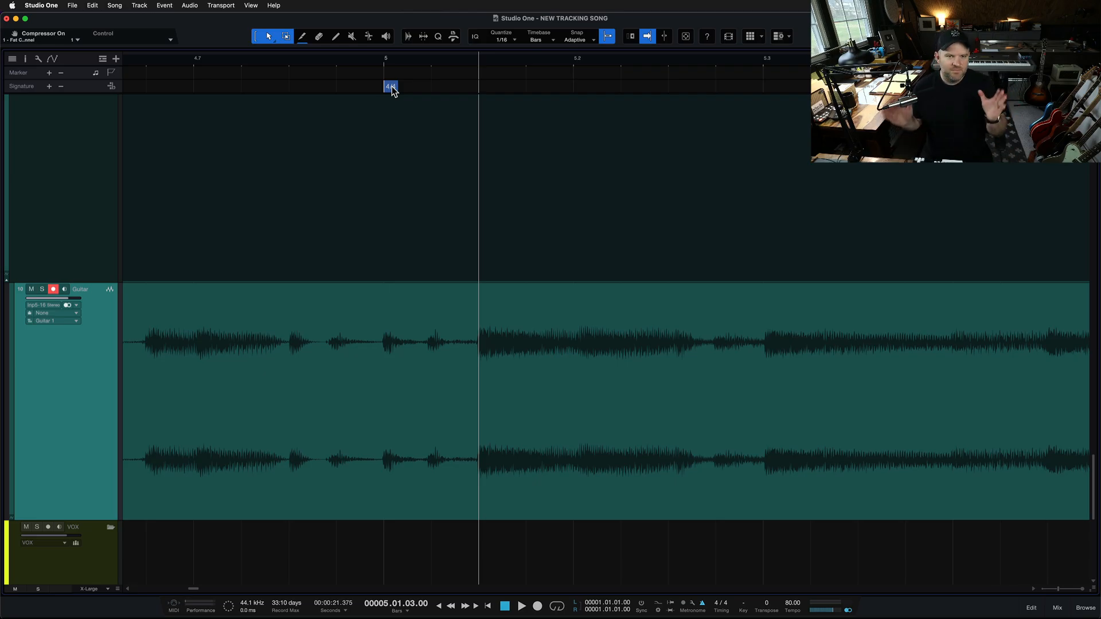
key("super+z")
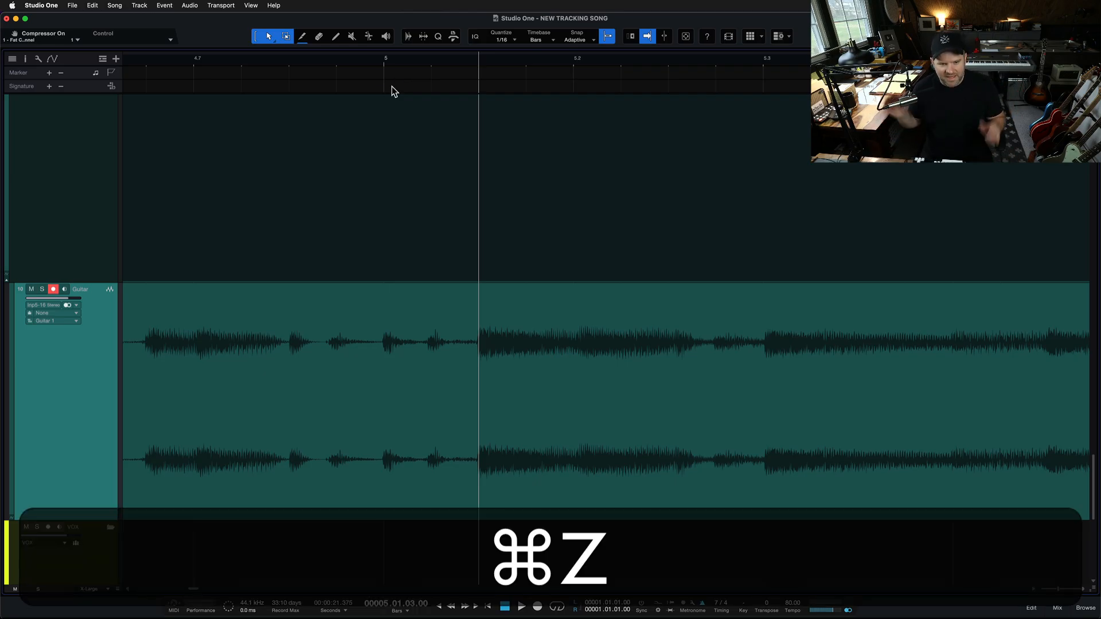
Select the guitar take and play the start of the stabbed phrase from bar 4.
scroll(391, 86, "down", 10)
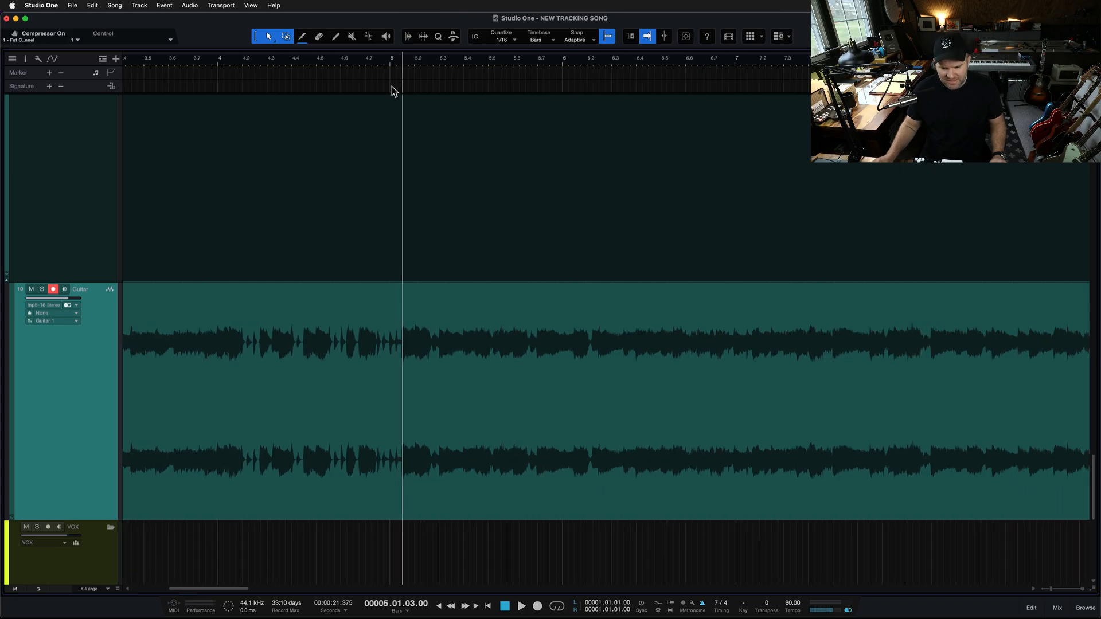
left_click(357, 63)
scroll(348, 309, "down", 2)
left_click(347, 408)
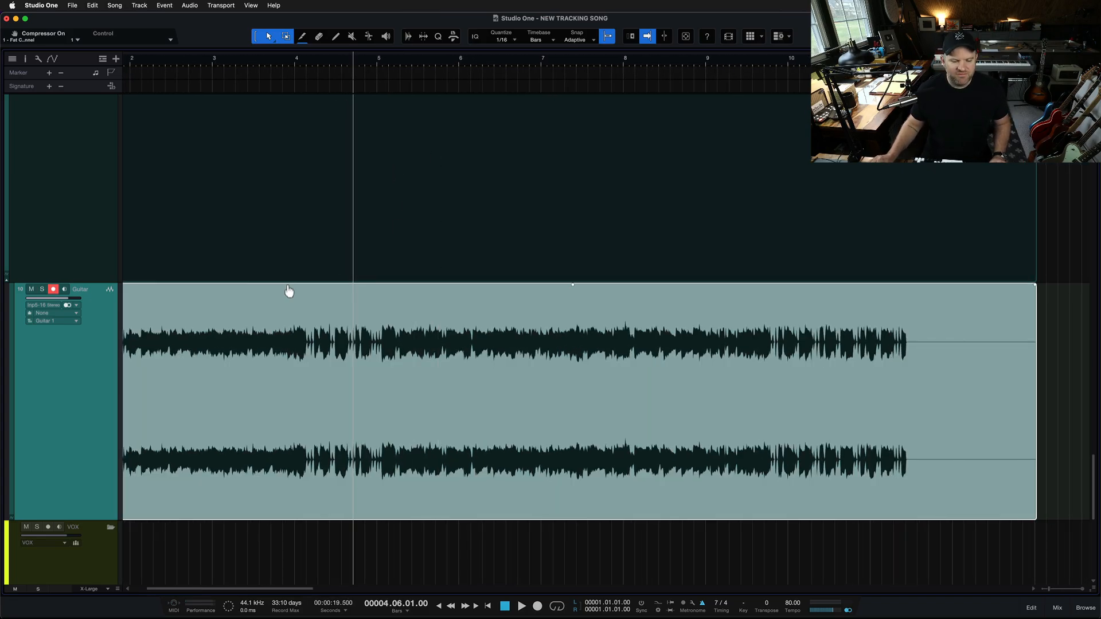
scroll(285, 290, "up", 3)
left_click(308, 58)
scroll(318, 262, "up", 2)
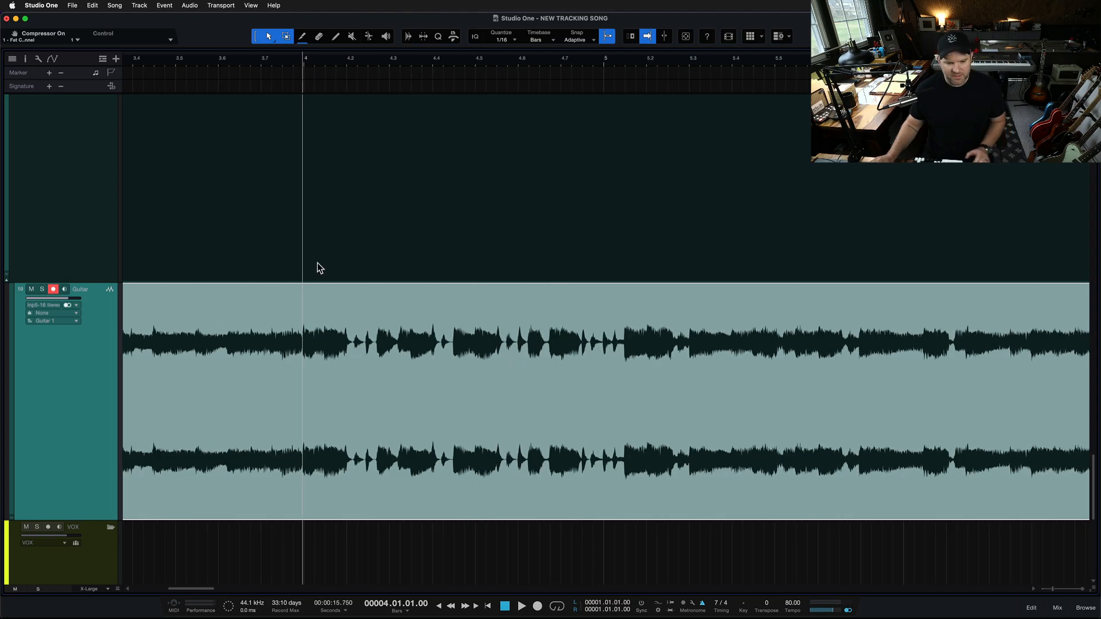
key("space")
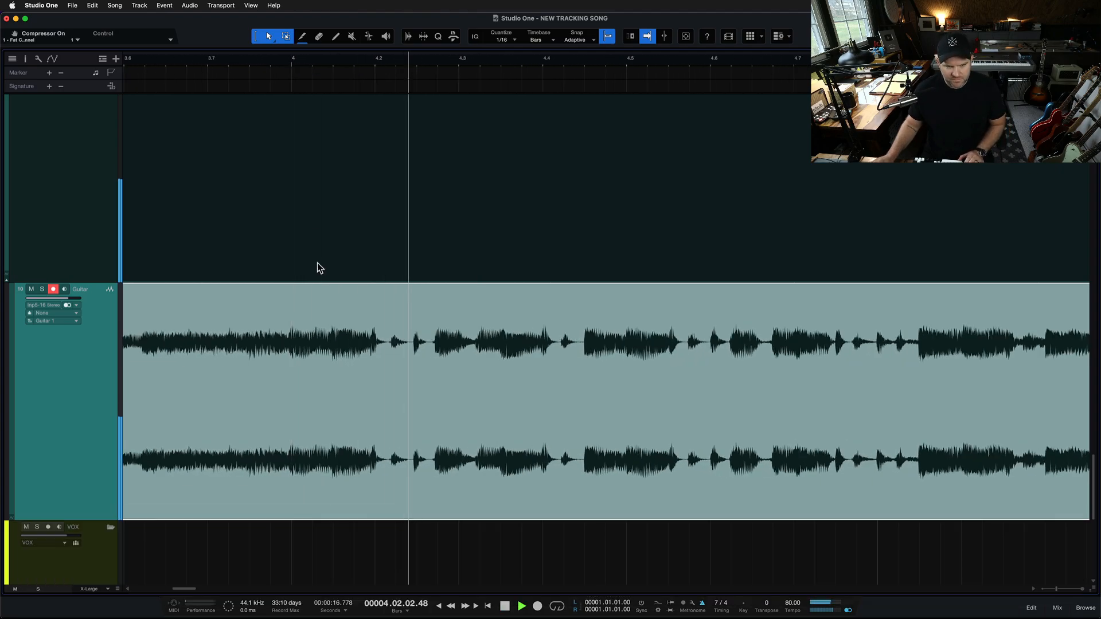
key("space")
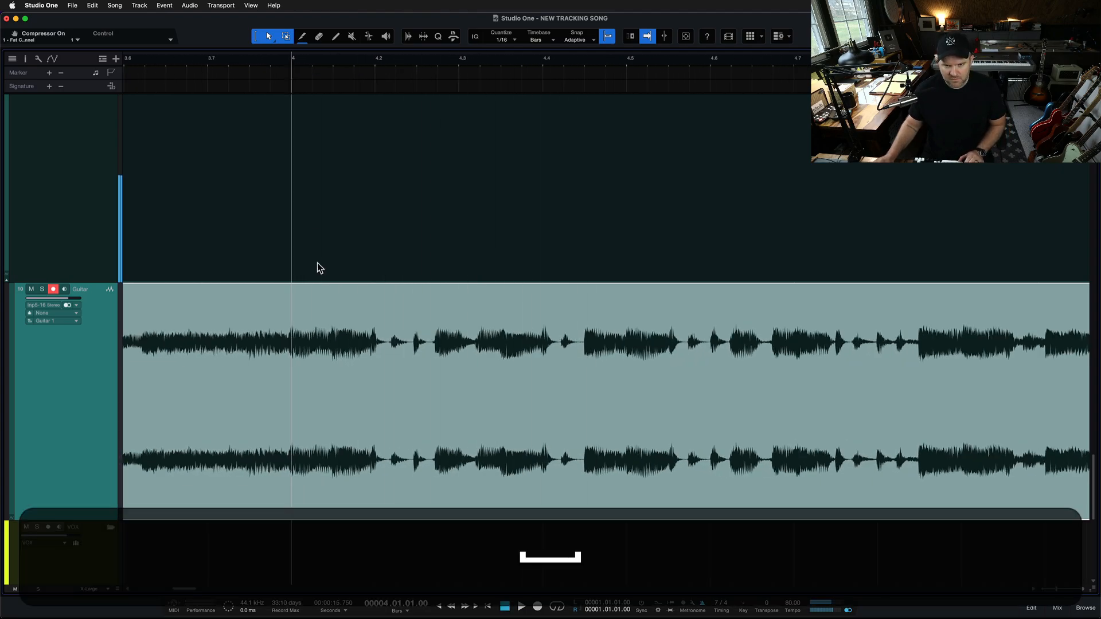
Check the phrase's repeat point at 4.4.3 and play from bar 4 to count its beats.
left_click(584, 63)
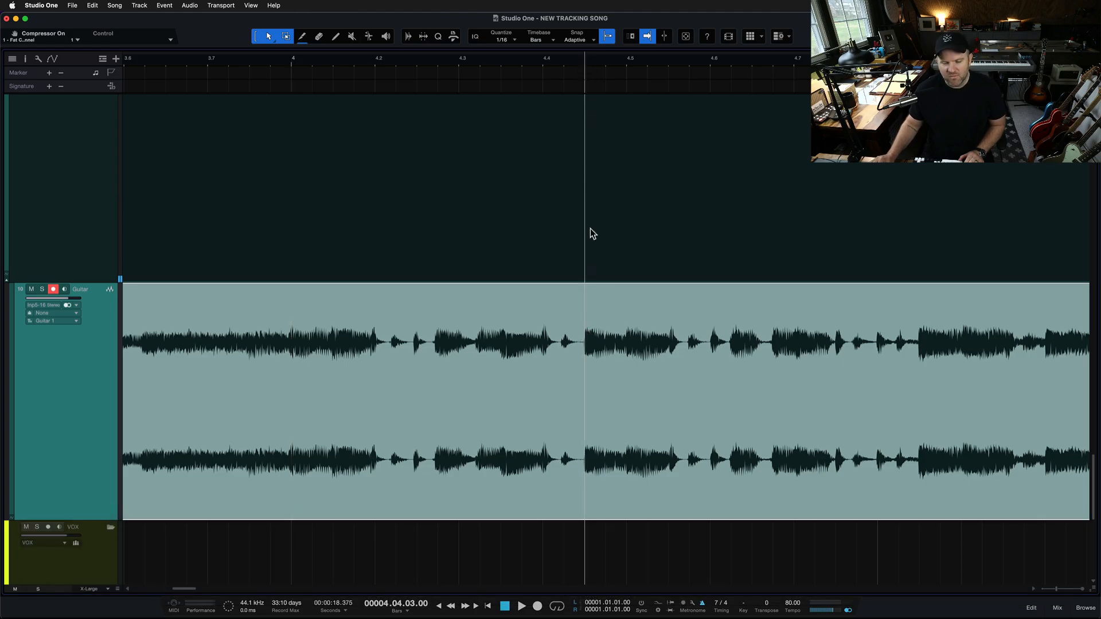
left_click(291, 64)
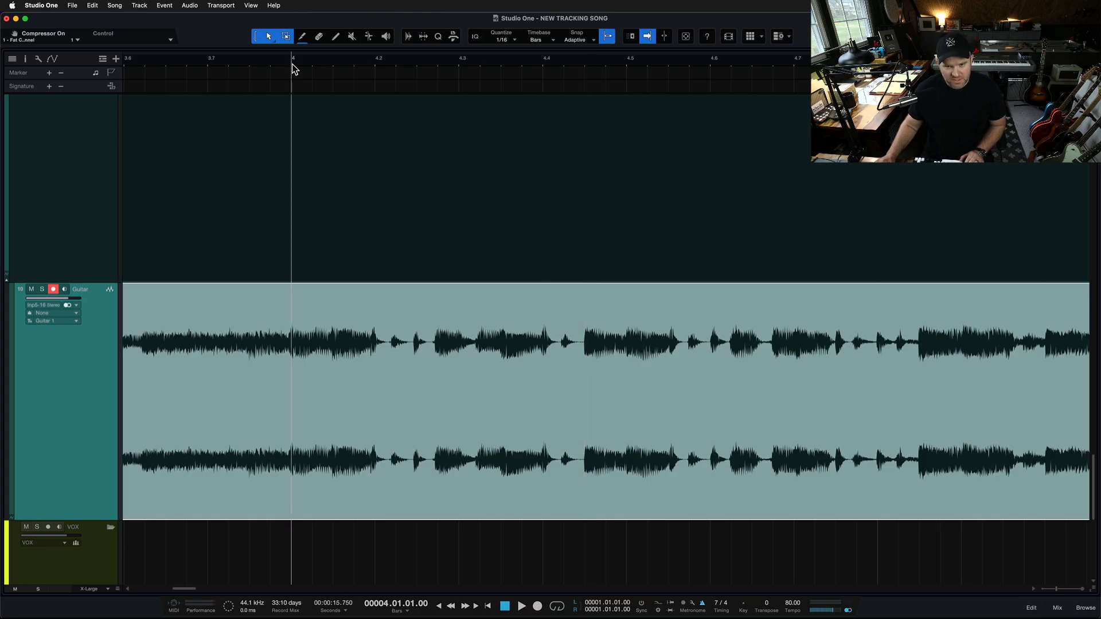
key("space")
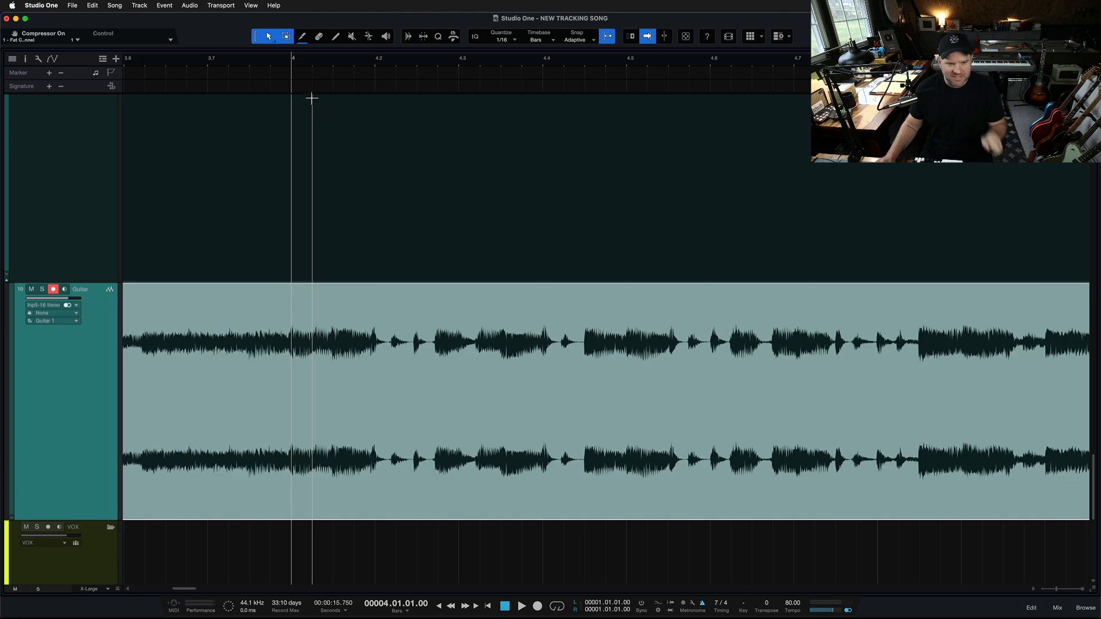
Insert a 7/8 time signature at bar 4.
right_click(292, 87)
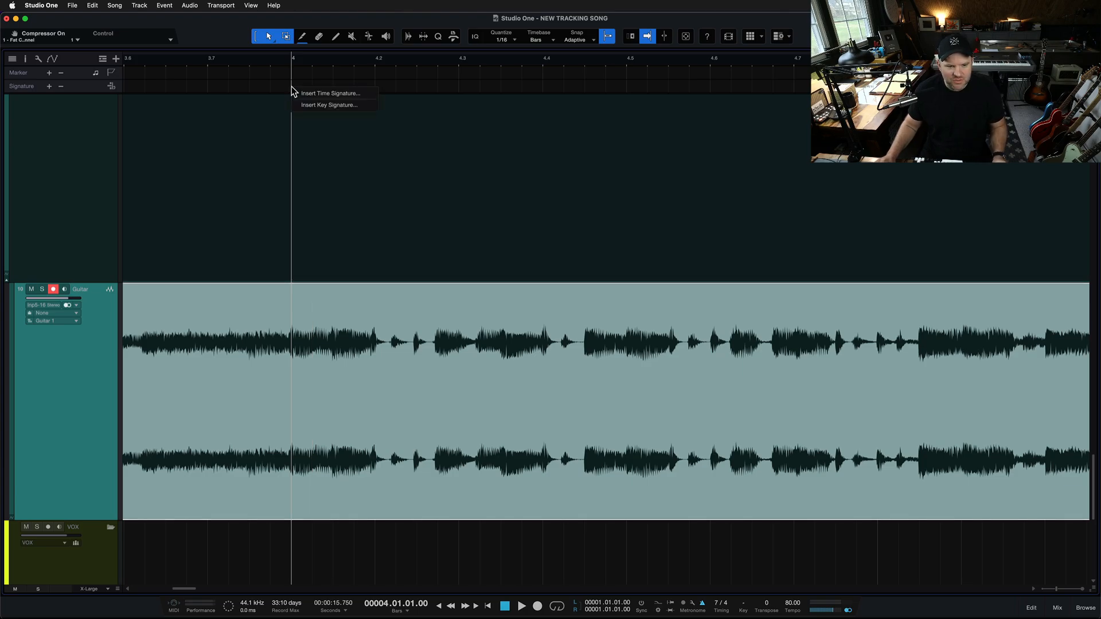
left_click(319, 92)
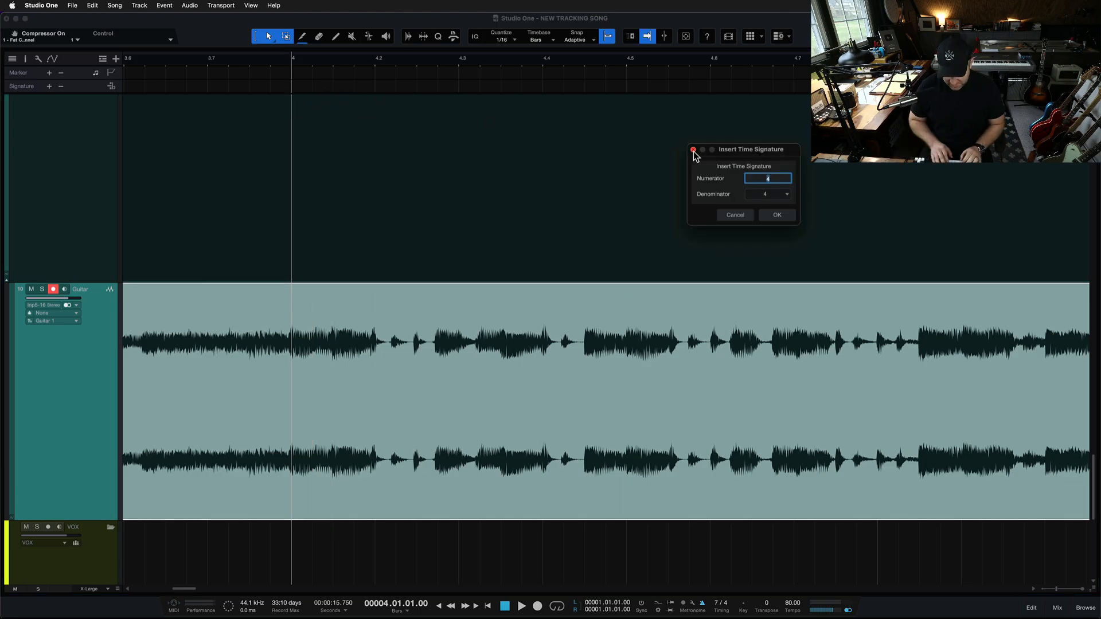
type("7")
key("Tab")
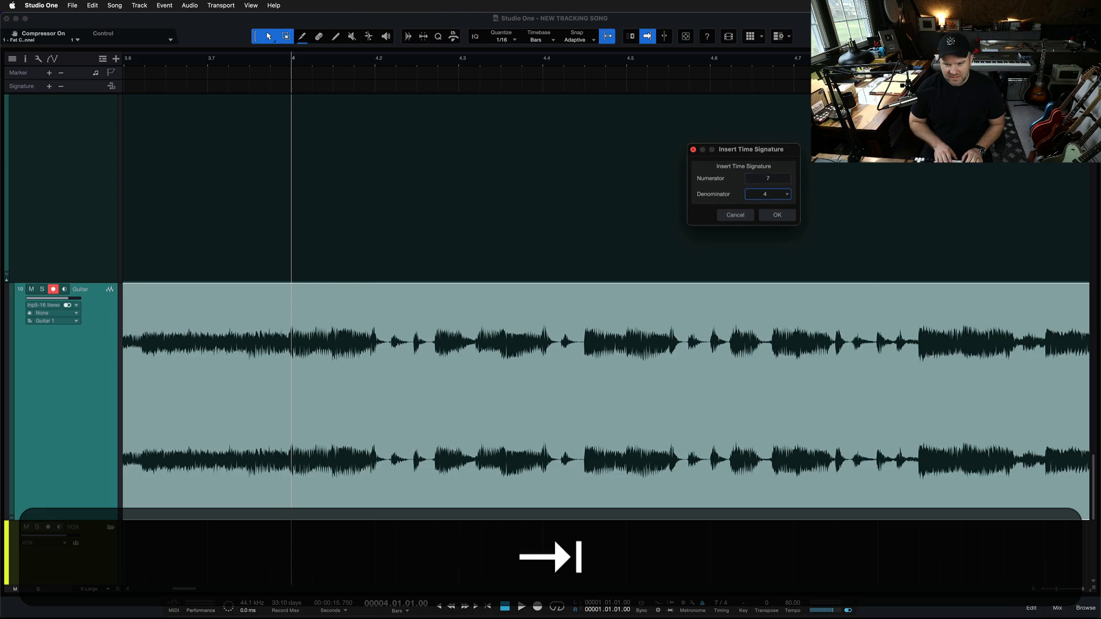
key("8")
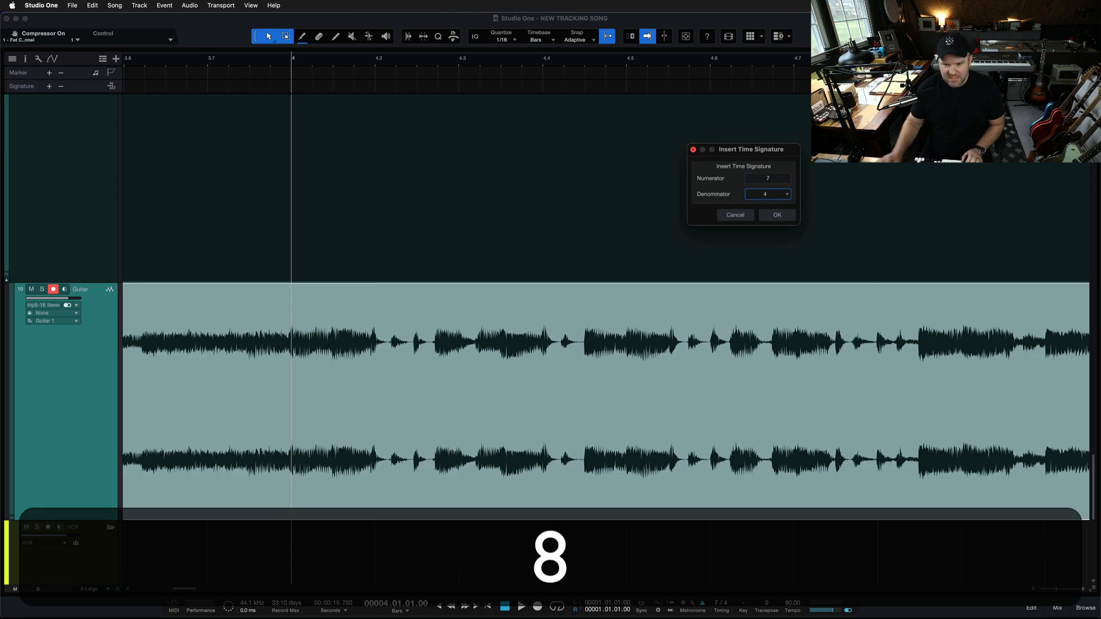
left_click(762, 195)
left_click(765, 225)
left_click(773, 217)
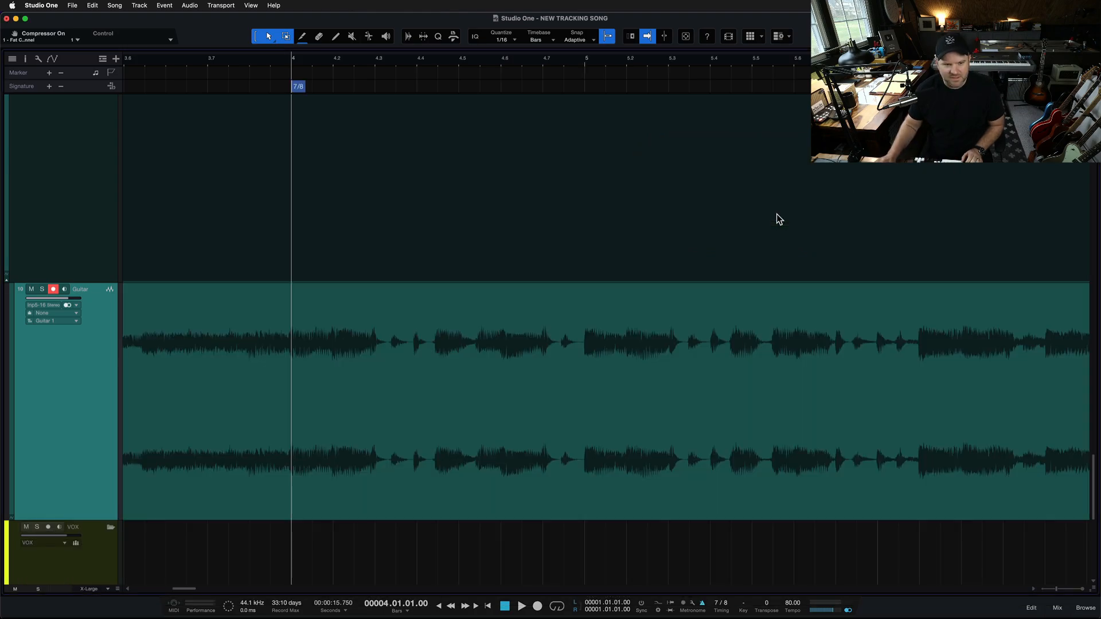
Play the phrase from bar 4 to check the 7/8 bar, and insert a 4/4 time signature at bar 5.
key("space")
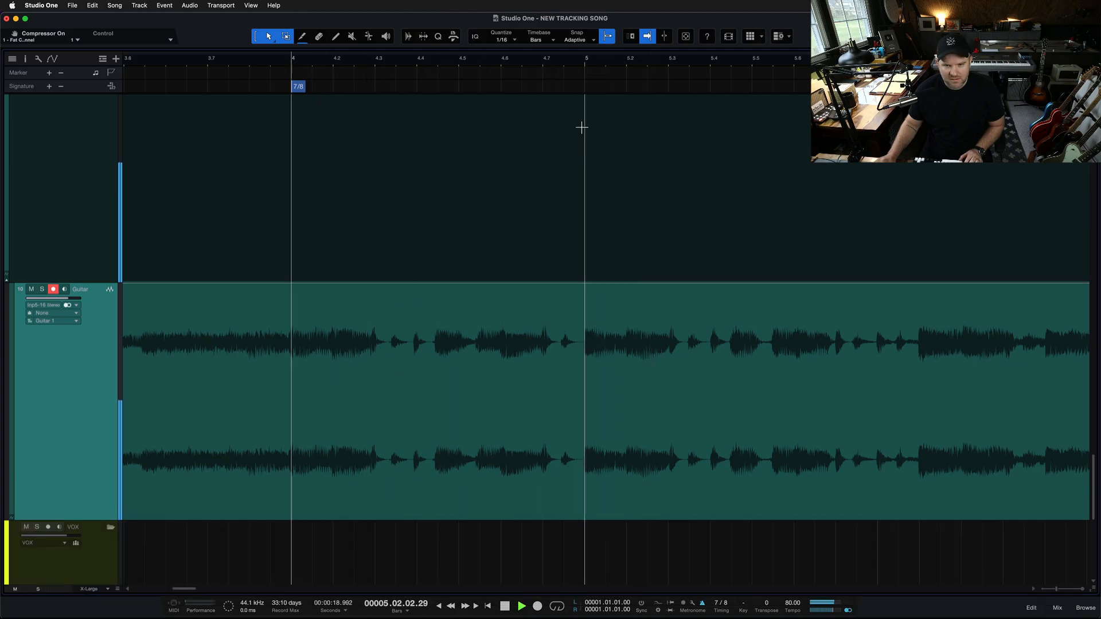
key("space")
left_click(586, 62)
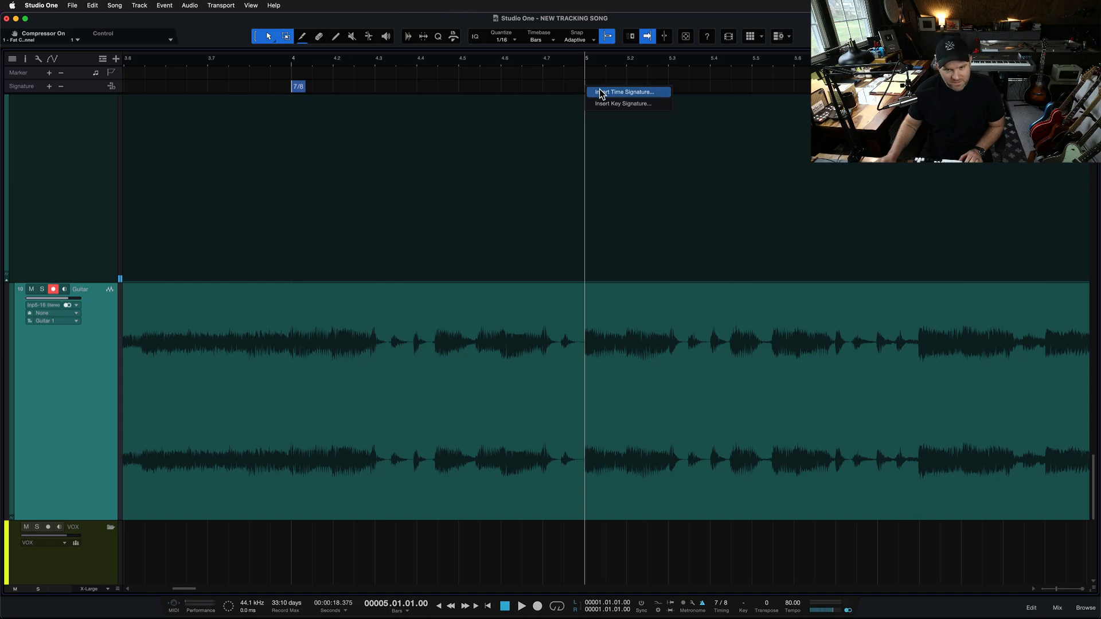
left_click(600, 92)
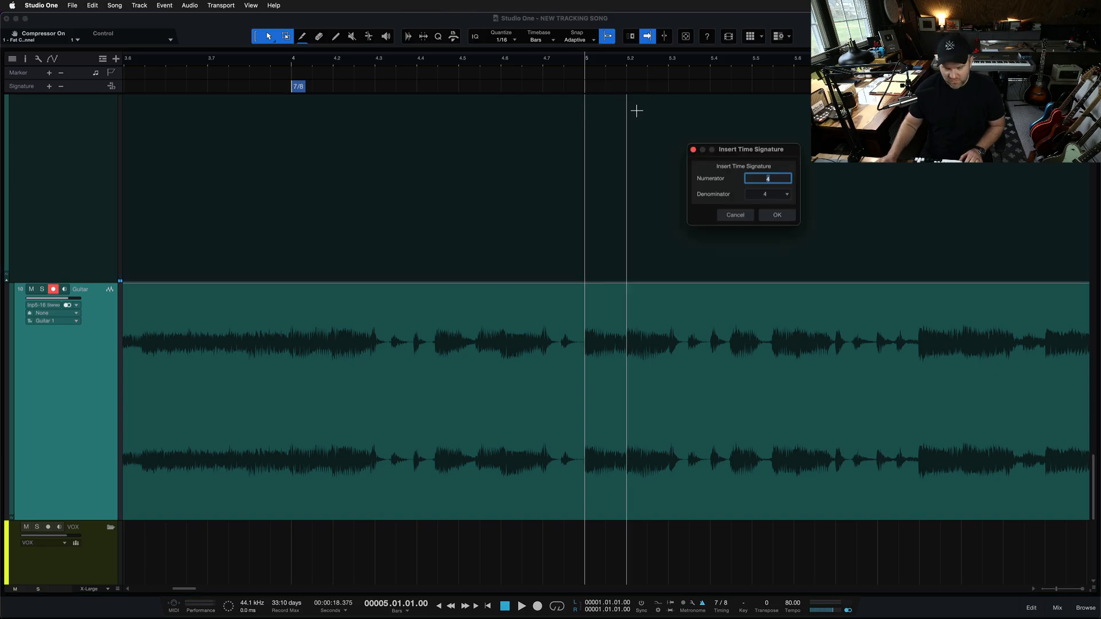
left_click(772, 216)
scroll(544, 246, "down", 3)
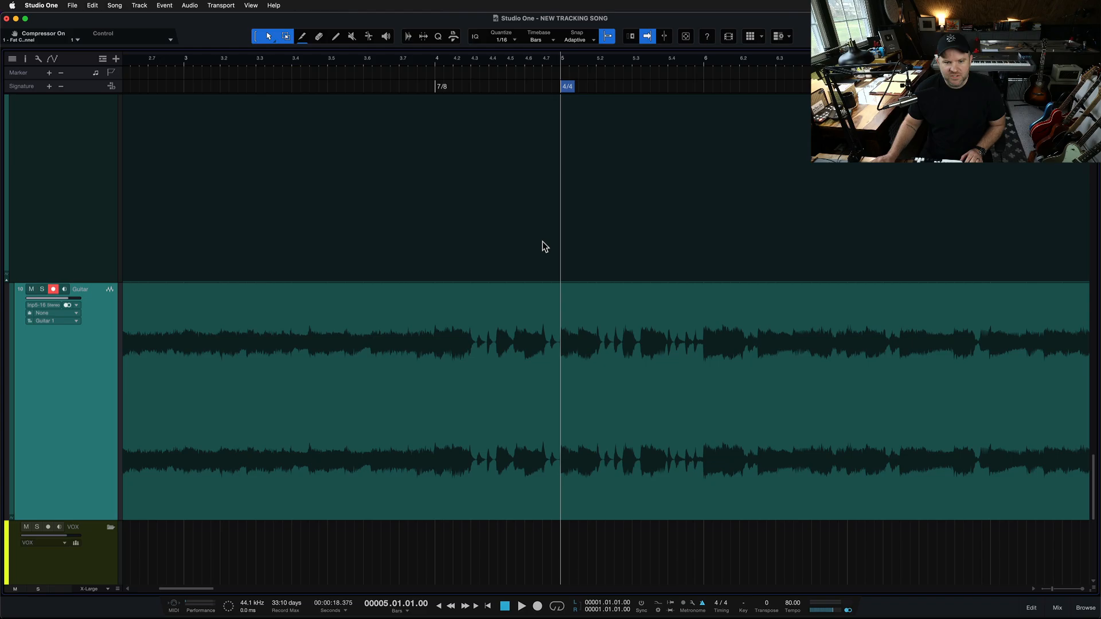
Play the take from 3.1.3 through the 7/8 and 4/4 changes into bar 6, and save the song.
left_click(418, 58)
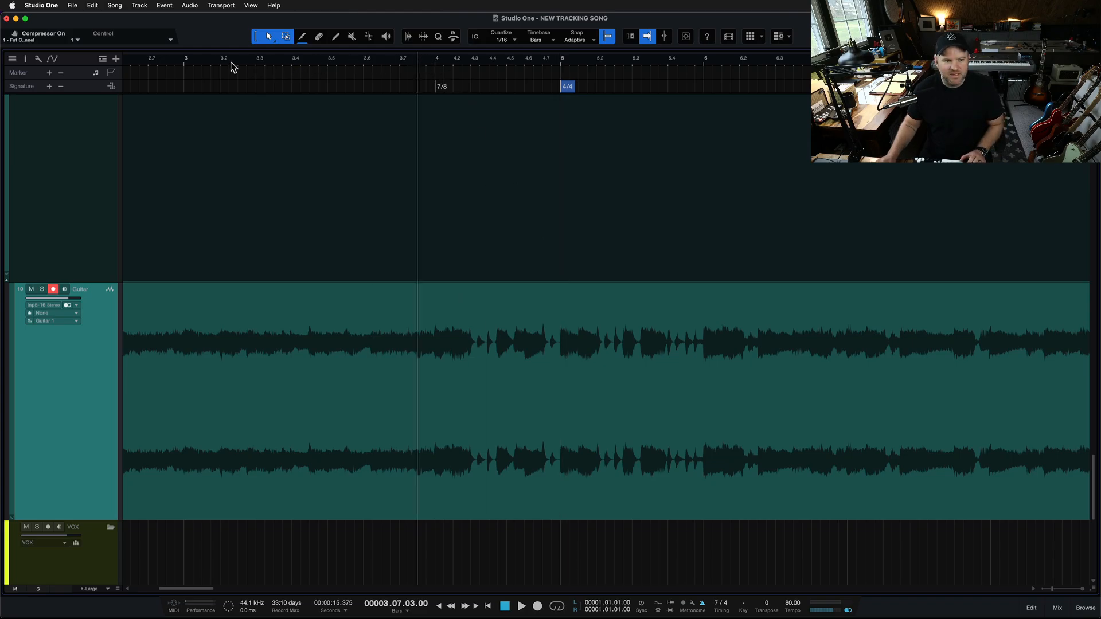
left_click(202, 62)
key("space")
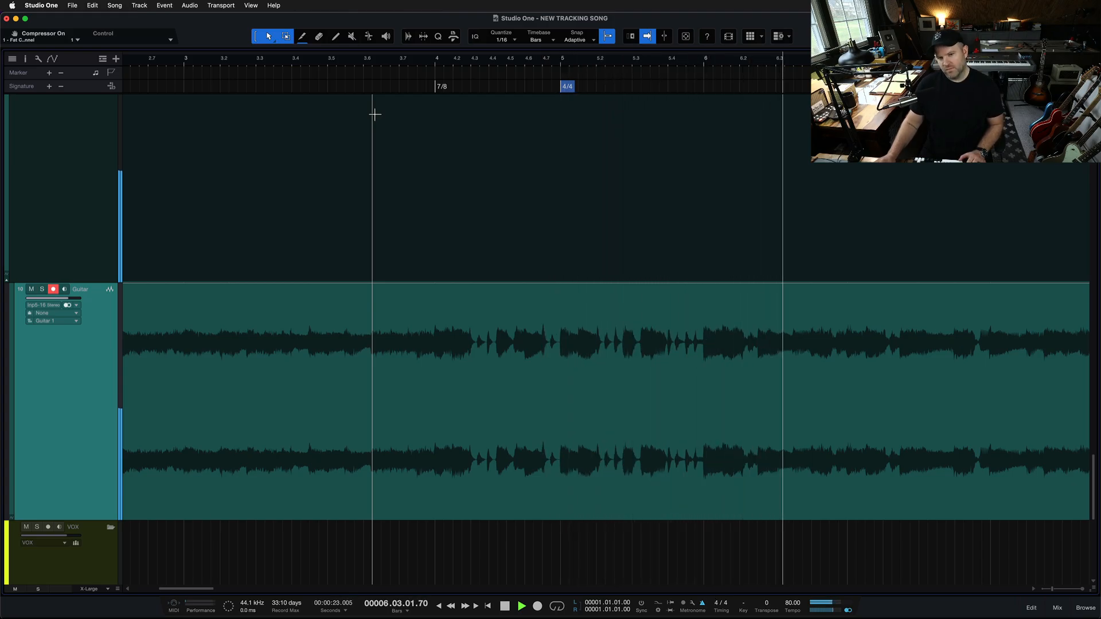
key("space")
key("super+s")
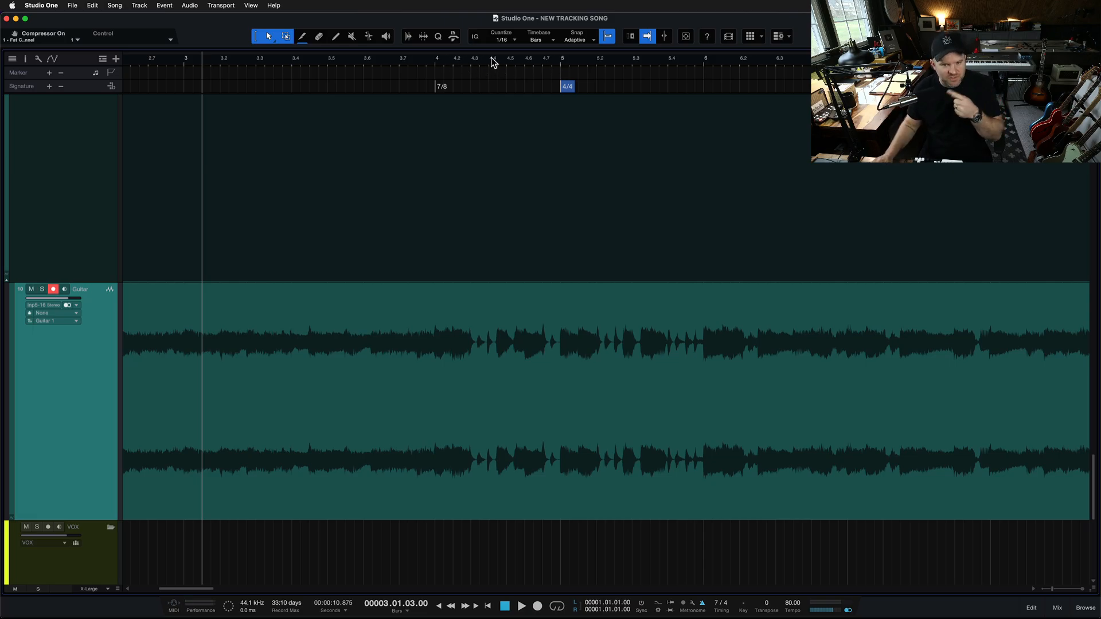
Play the guitar take from bar 5 into bar 14, following the waveform to find where the 4/4 section ends.
left_click(561, 63)
scroll(640, 179, "right", 5)
scroll(620, 198, "down", 4)
key("space")
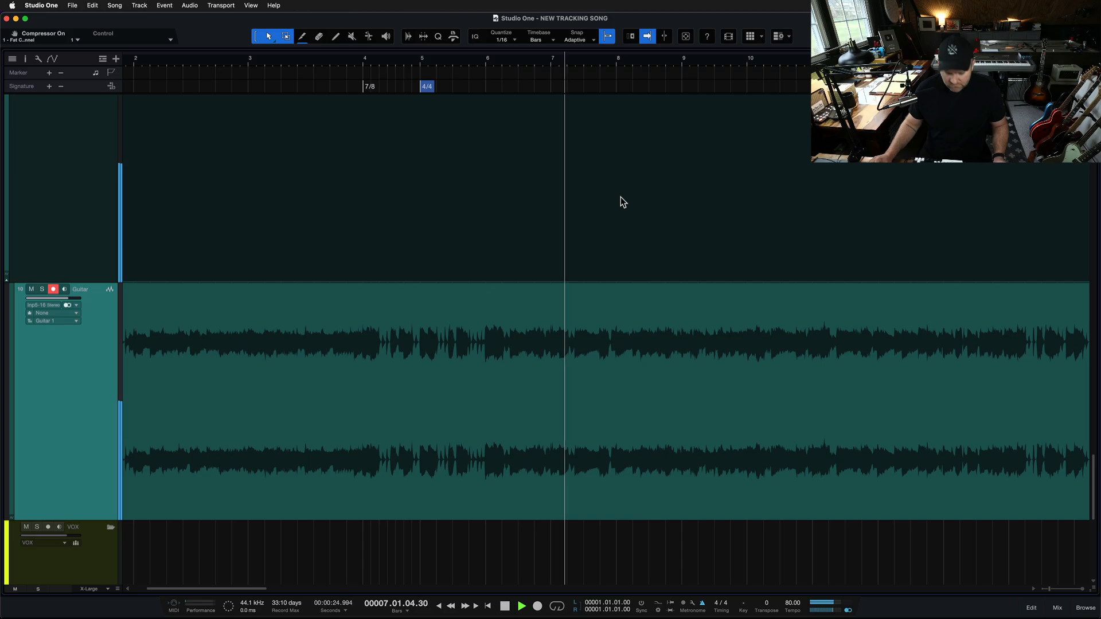
scroll(606, 328, "right", 3)
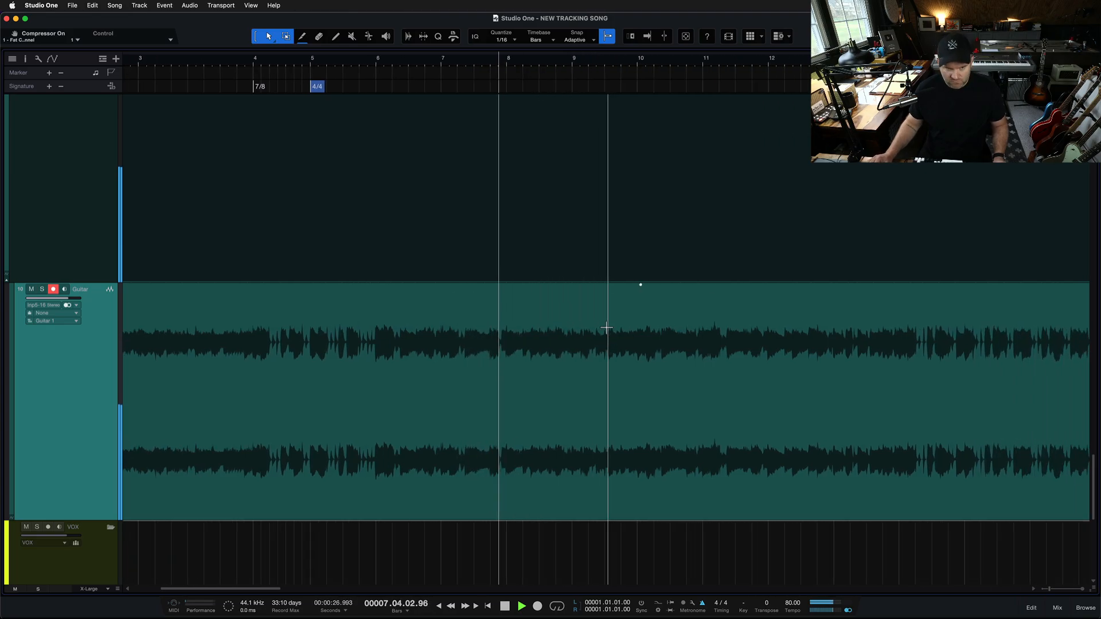
key("f")
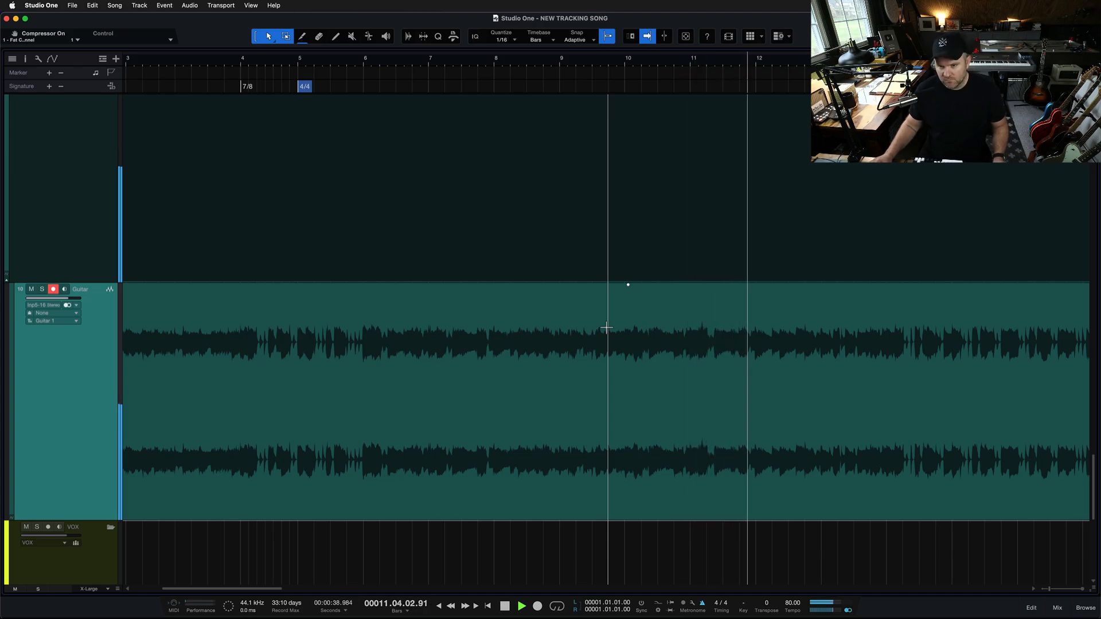
scroll(685, 398, "right", 5)
key("f")
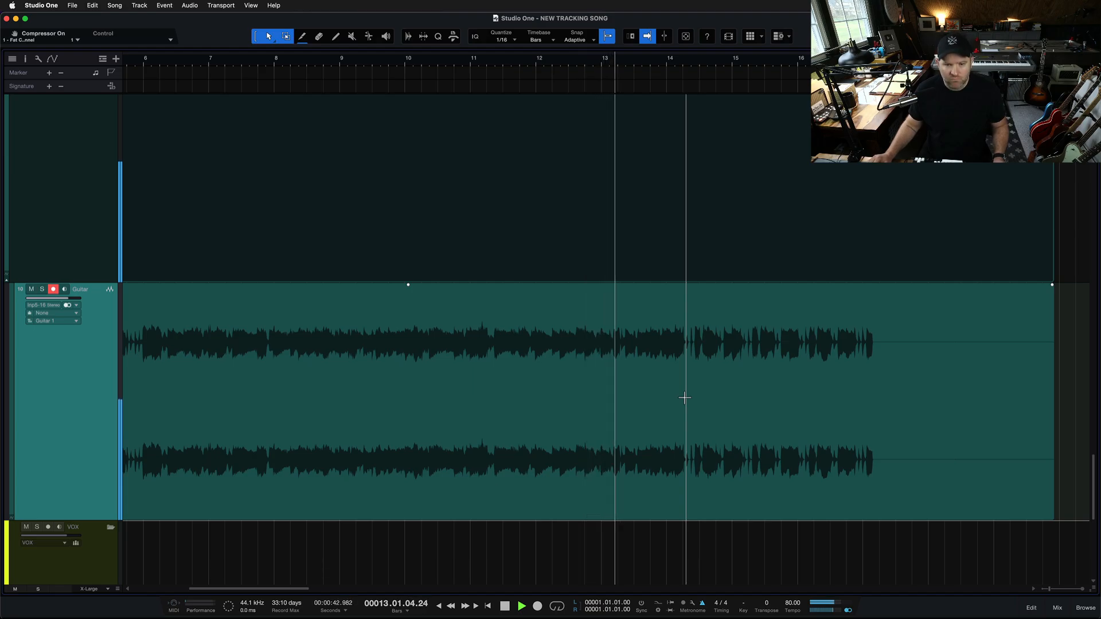
scroll(649, 115, "up", 5)
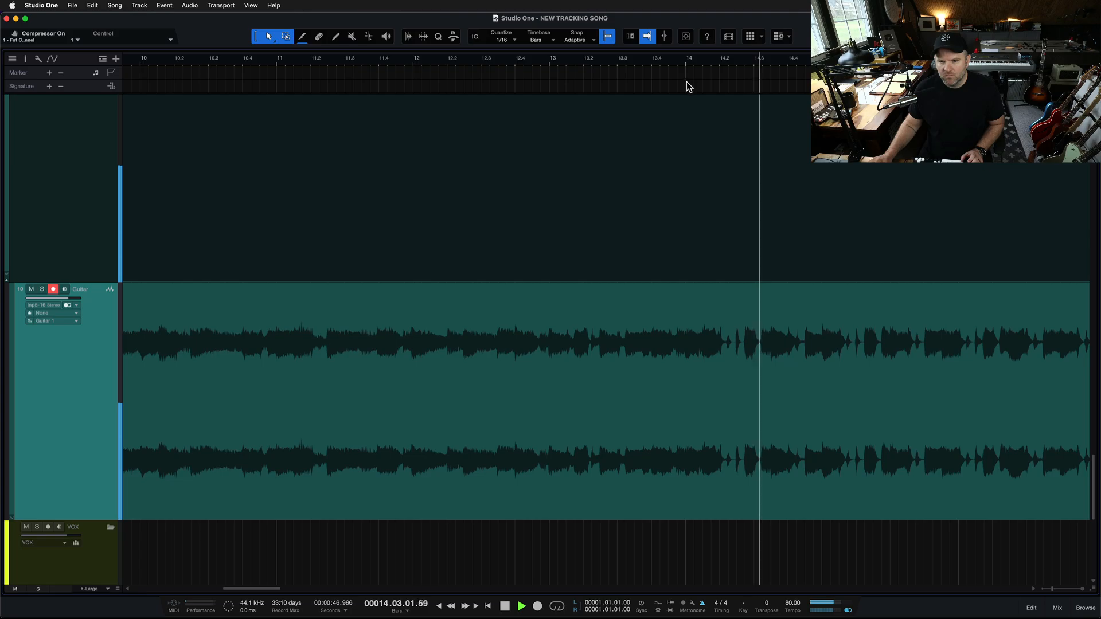
key("space")
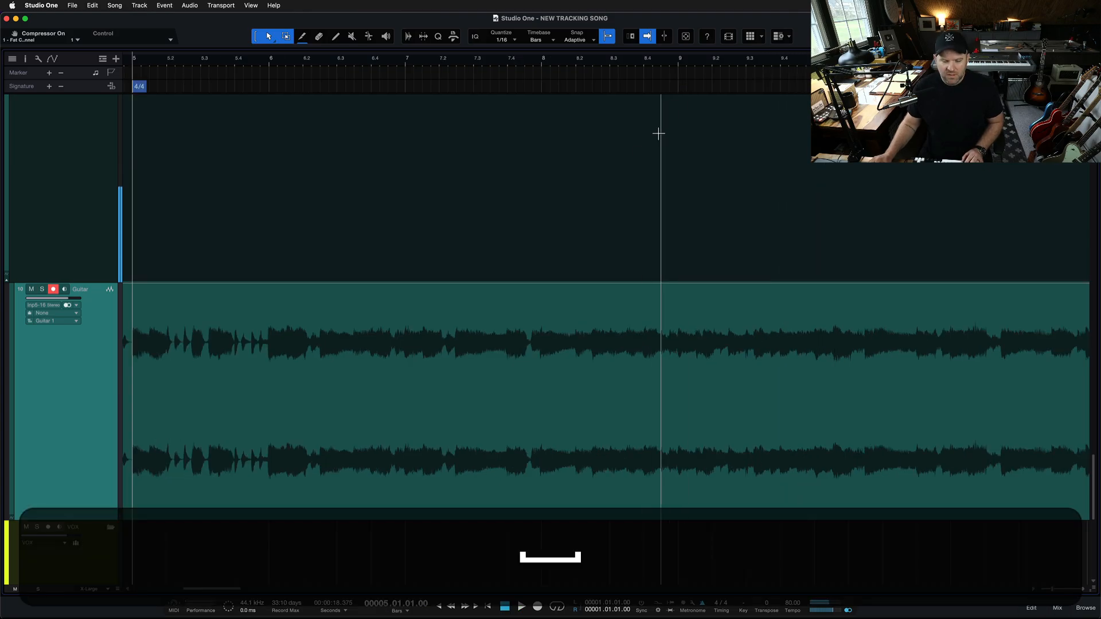
Play the take from 12.4.4 across bar 14 to check the phrase change and count its beats.
scroll(642, 152, "right", 10)
scroll(606, 291, "down", 5)
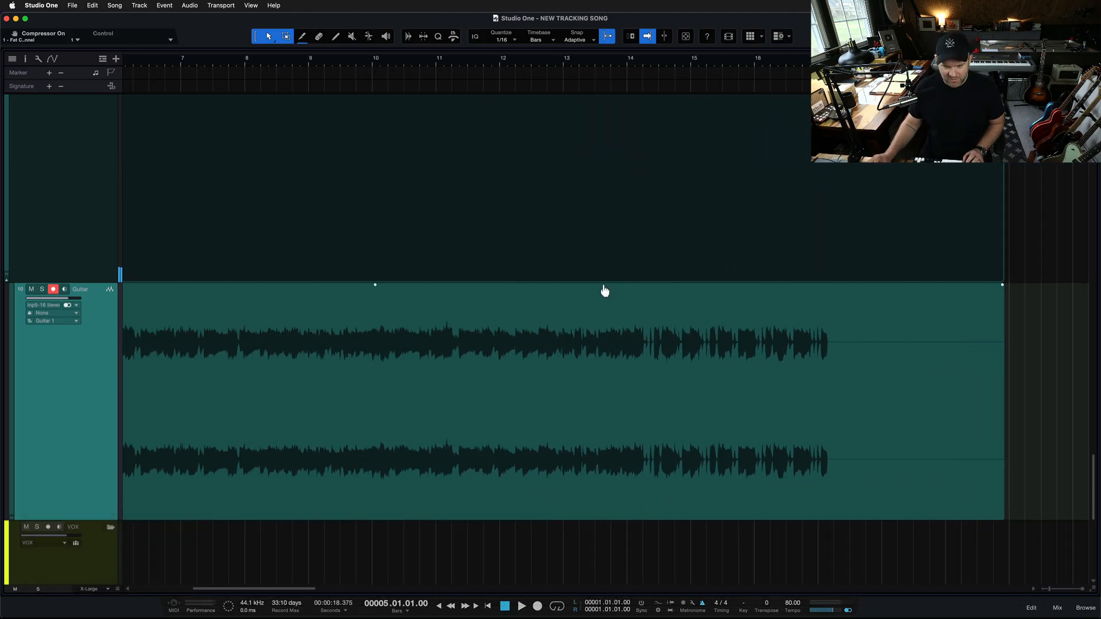
scroll(605, 291, "right", 4)
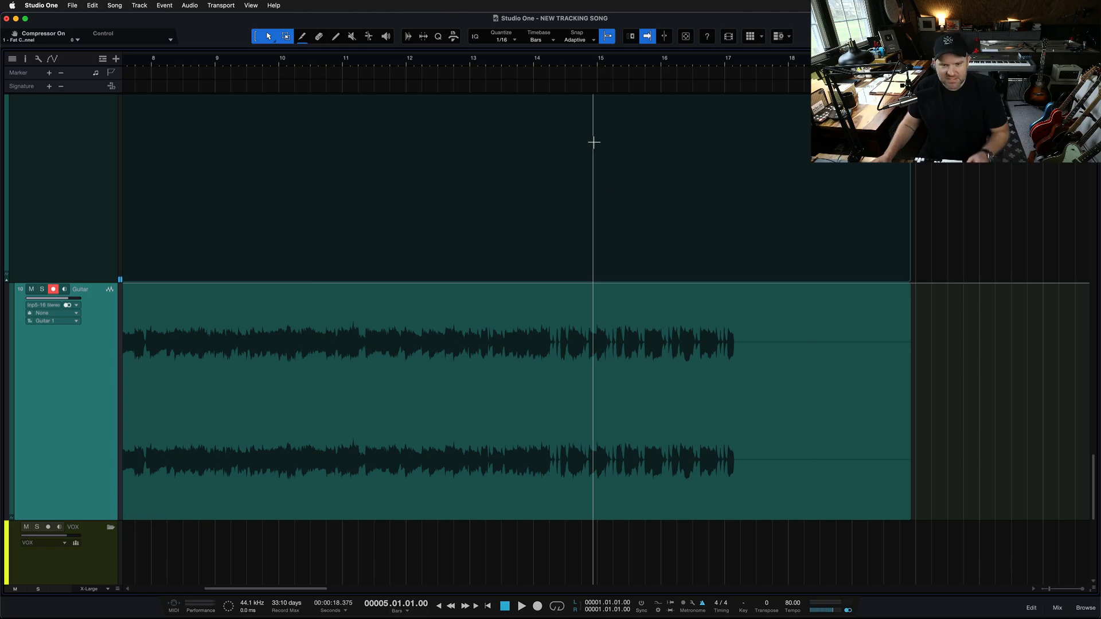
left_click(529, 61)
left_click(535, 69)
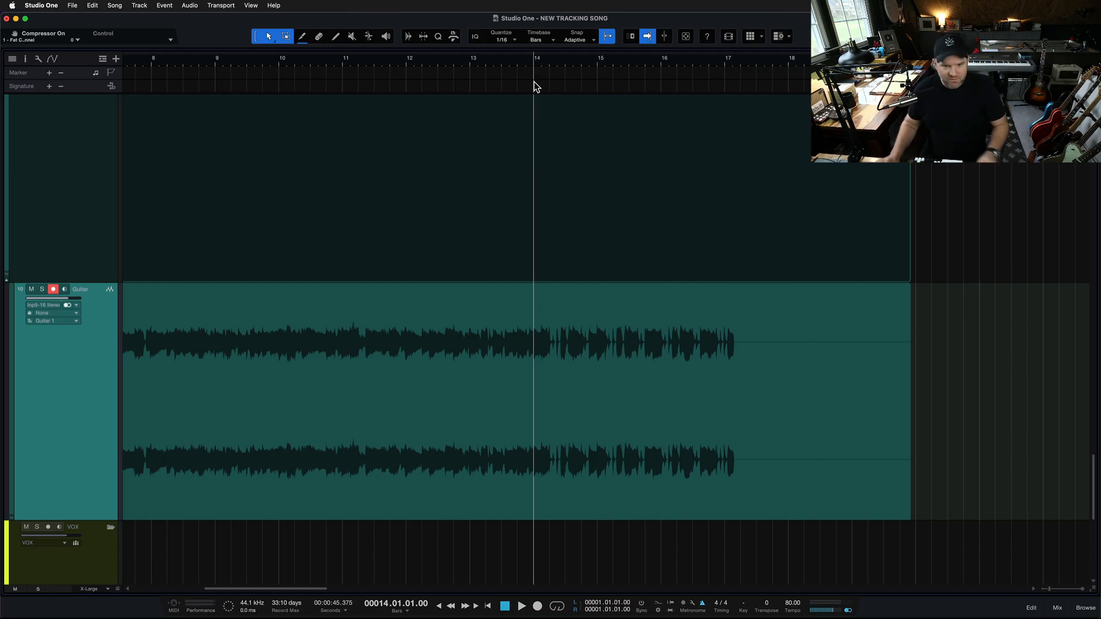
left_click(464, 62)
key("space")
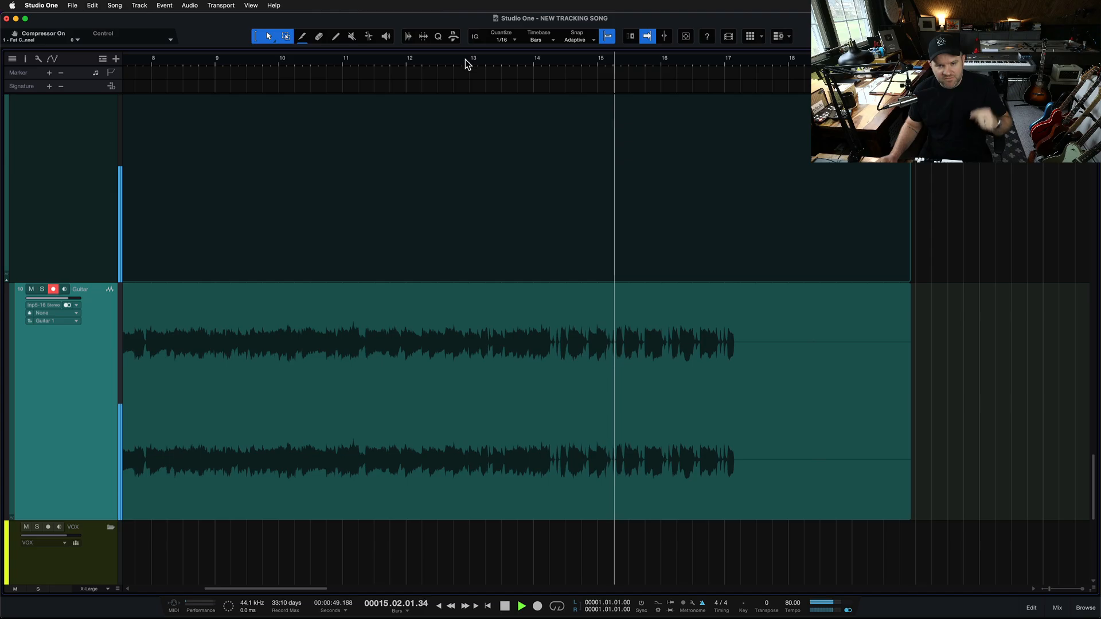
left_click(465, 60)
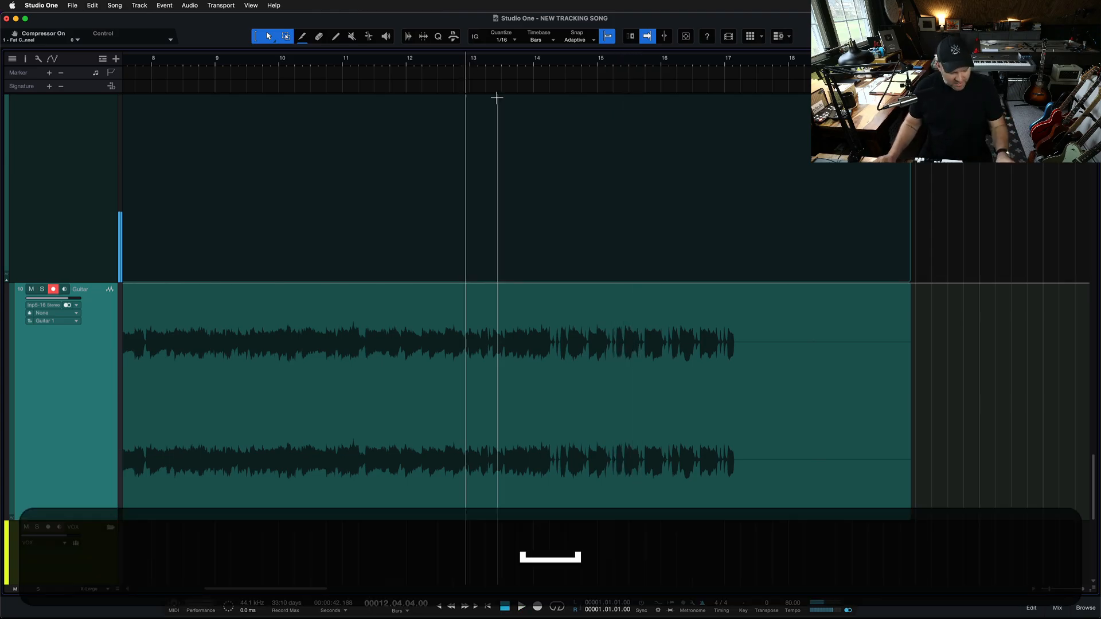
key("space")
Try to insert a 4/4 time signature at bar 14, and undo the insertion.
left_click(534, 64)
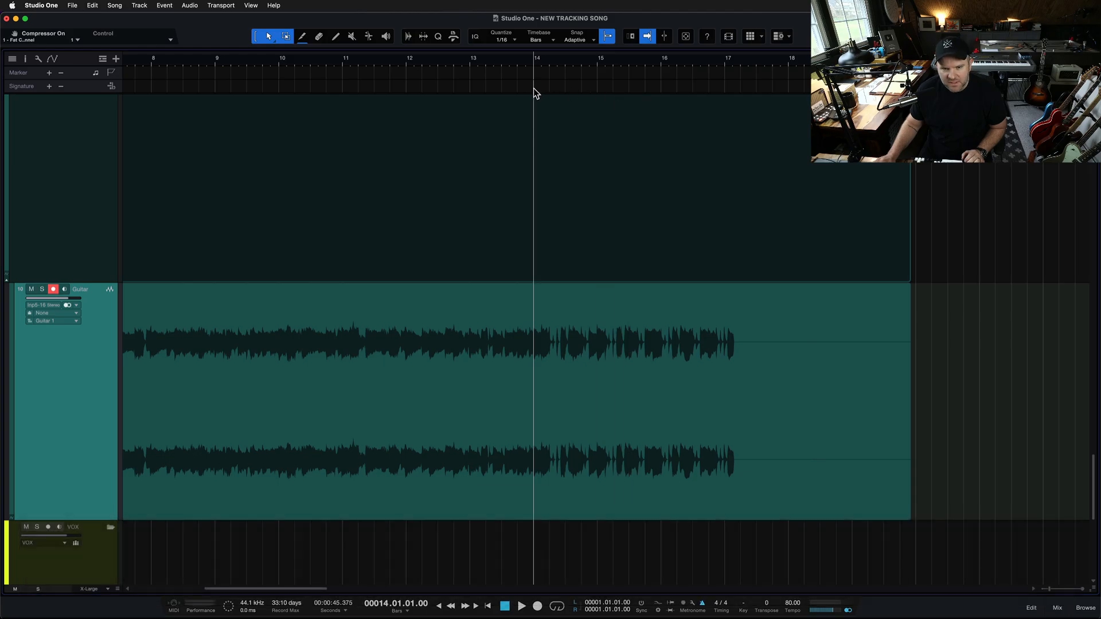
left_click(466, 60)
right_click(534, 88)
left_click(546, 96)
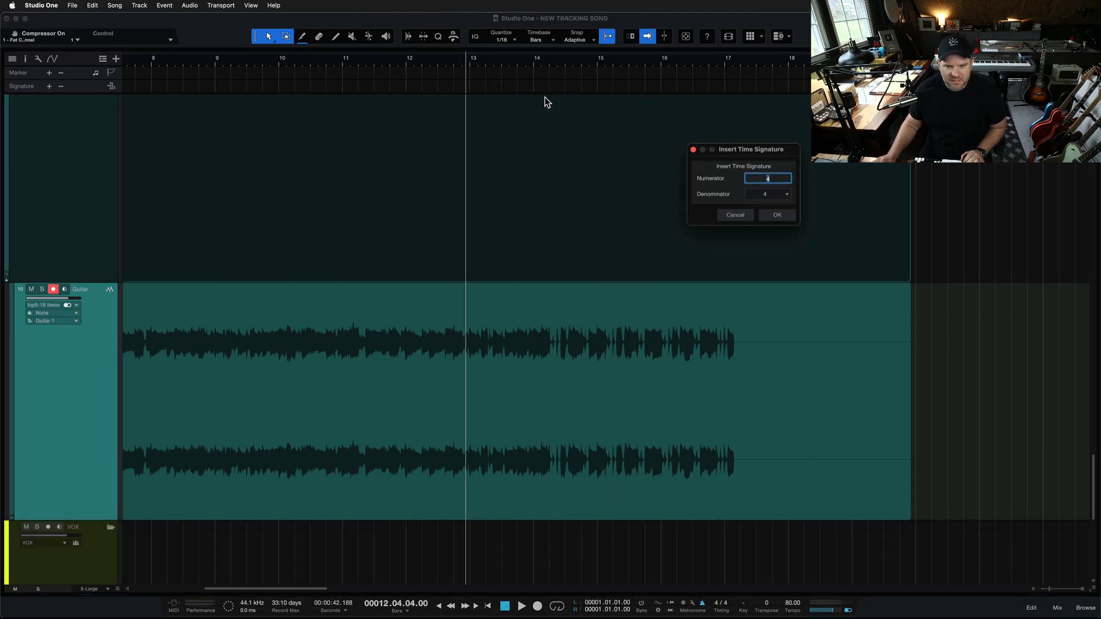
key("Return")
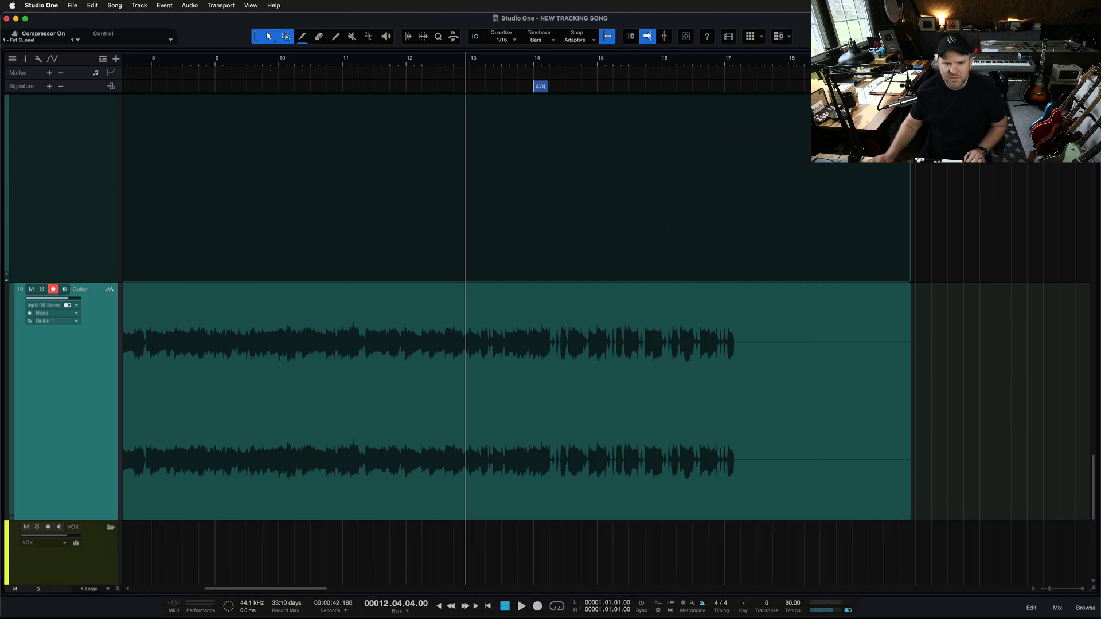
key("super+z")
Insert a 7/4 time signature at bar 14.
left_click(534, 65)
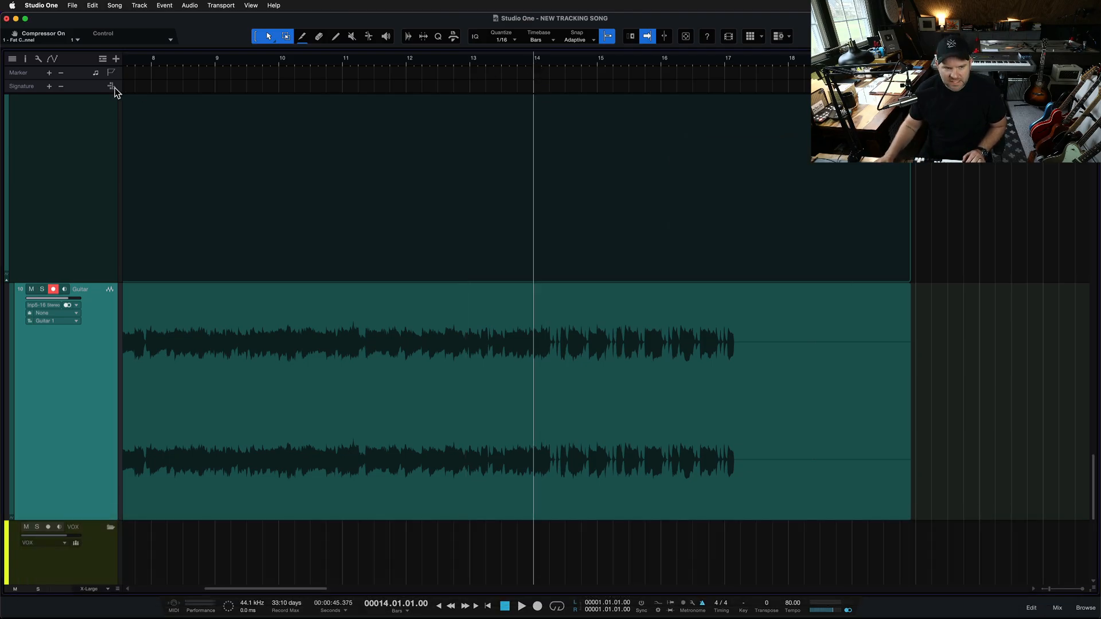
right_click(533, 88)
left_click(551, 95)
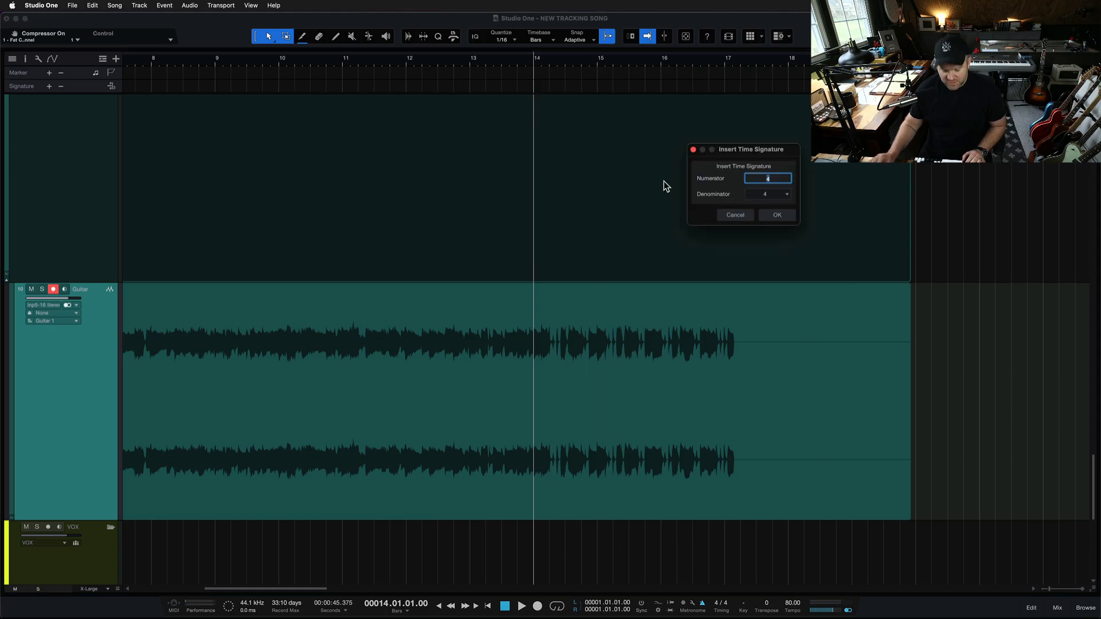
type("7")
key("Return")
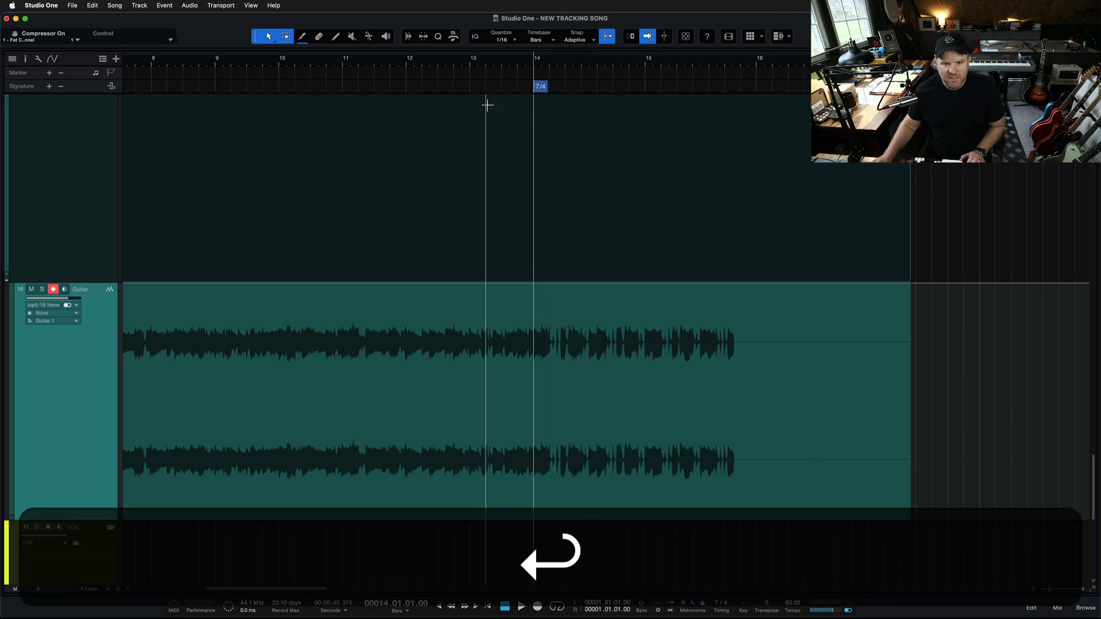
Play the take from bar 12 through the 7/4 change at bar 14, and save the song.
left_click(415, 63)
key("space")
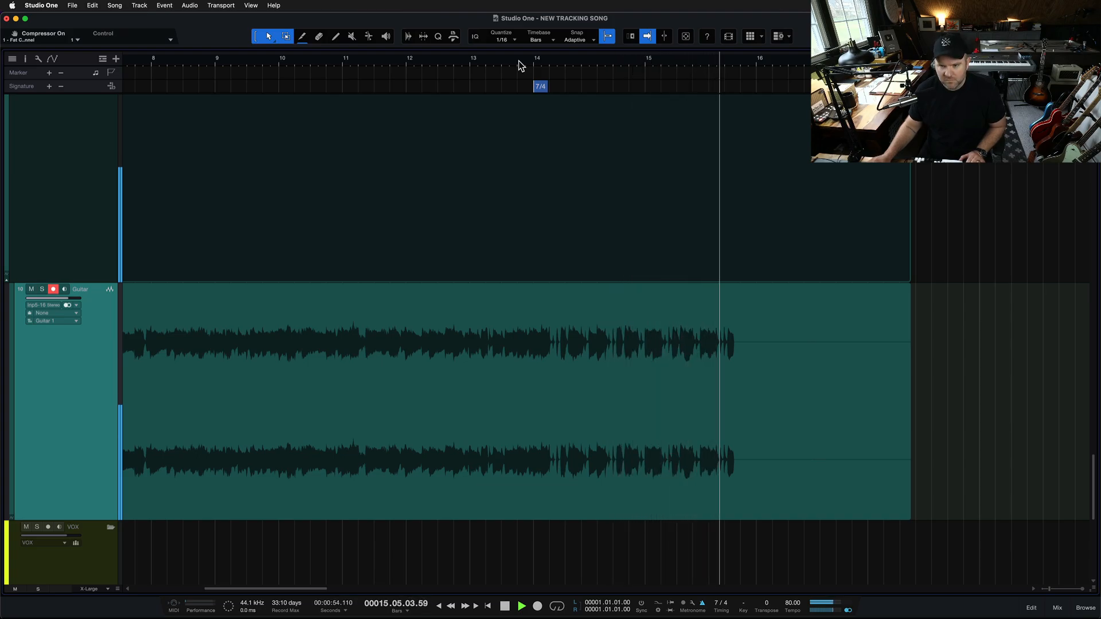
key("space")
key("super+s")
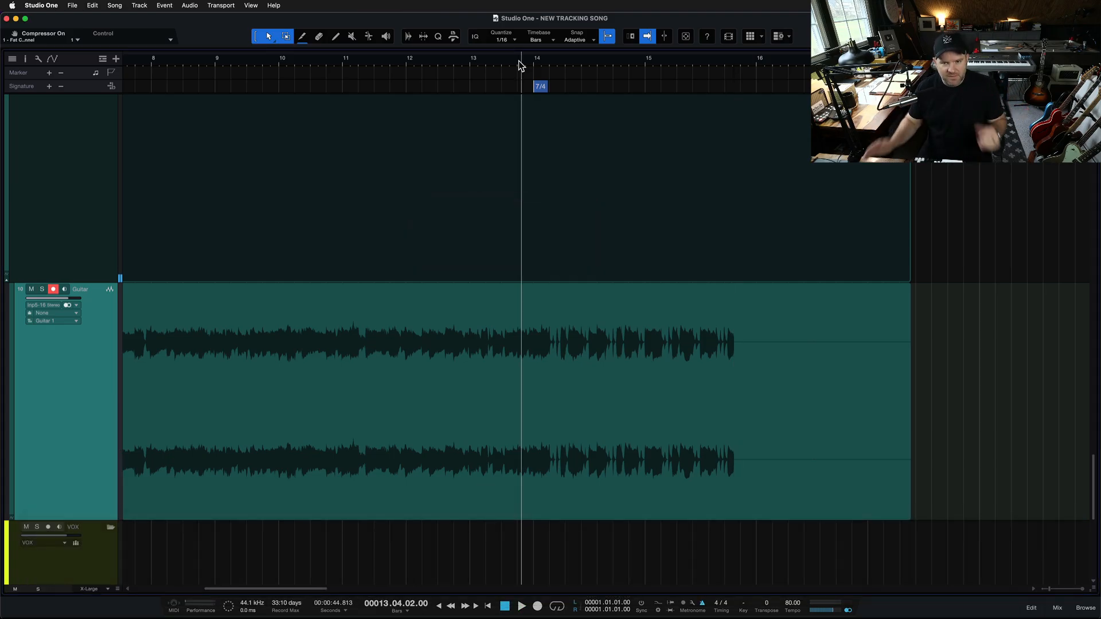
Review the whole take's signature changes, and move the playhead bar by bar from bar 6 to bar 11 to count the 4/4 section.
scroll(527, 261, "down", 5)
scroll(466, 341, "down", 5)
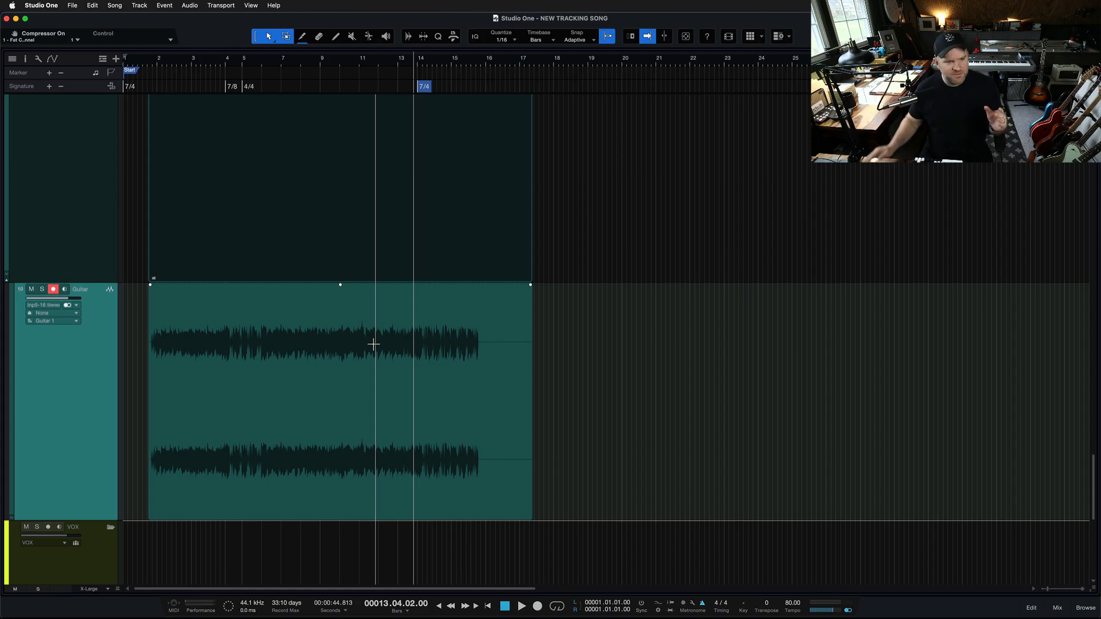
scroll(169, 126, "up", 5)
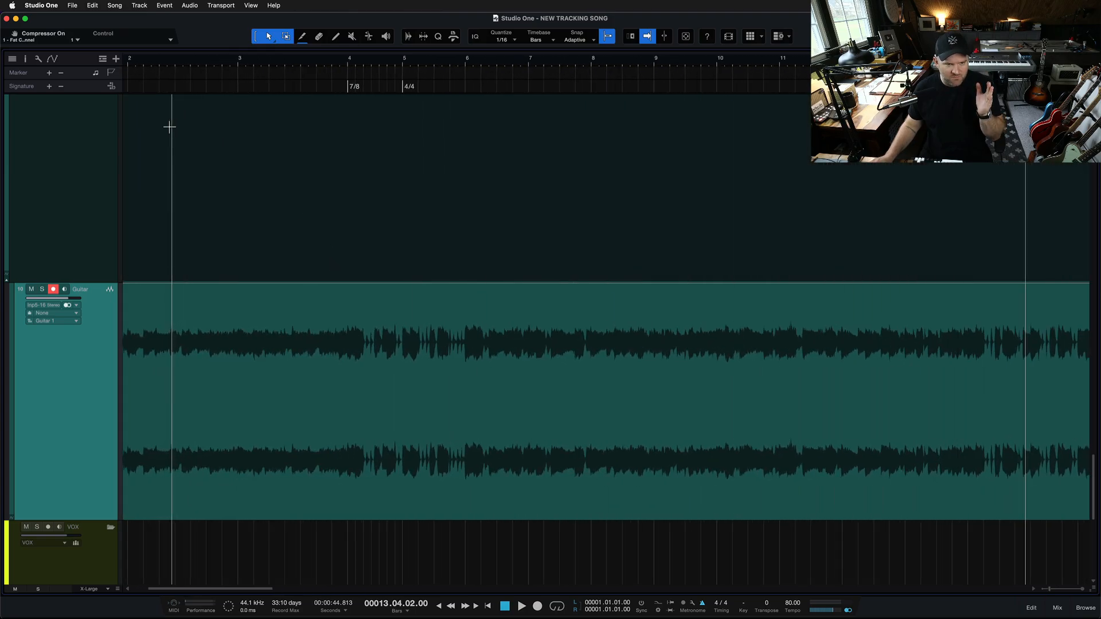
scroll(169, 126, "down", 2)
left_click(373, 64)
left_click(416, 64)
left_click(456, 64)
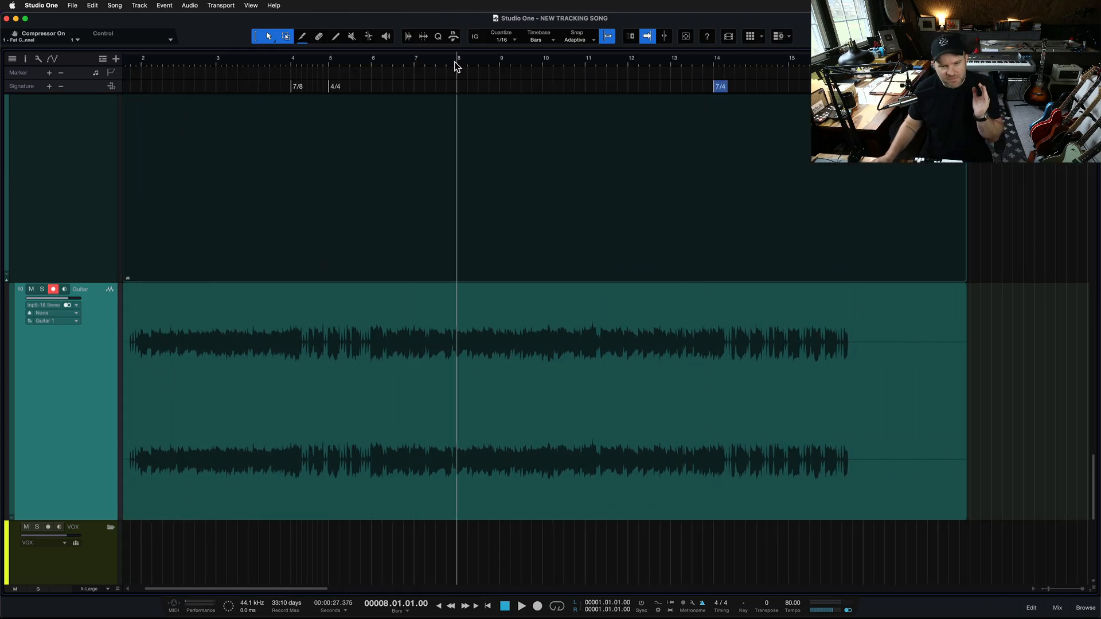
left_click(499, 64)
left_click(543, 65)
left_click(585, 64)
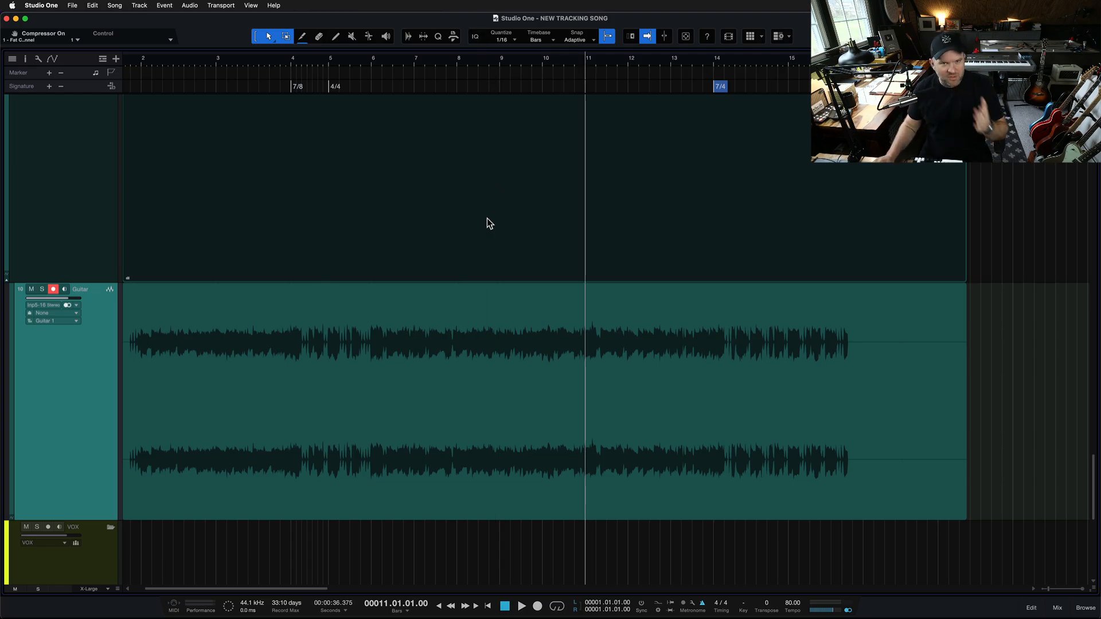
Select the guitar take and examine how its full length lines up with the 7/4, 7/8, 4/4 and 7/4 signature changes.
key("w")
key("w")
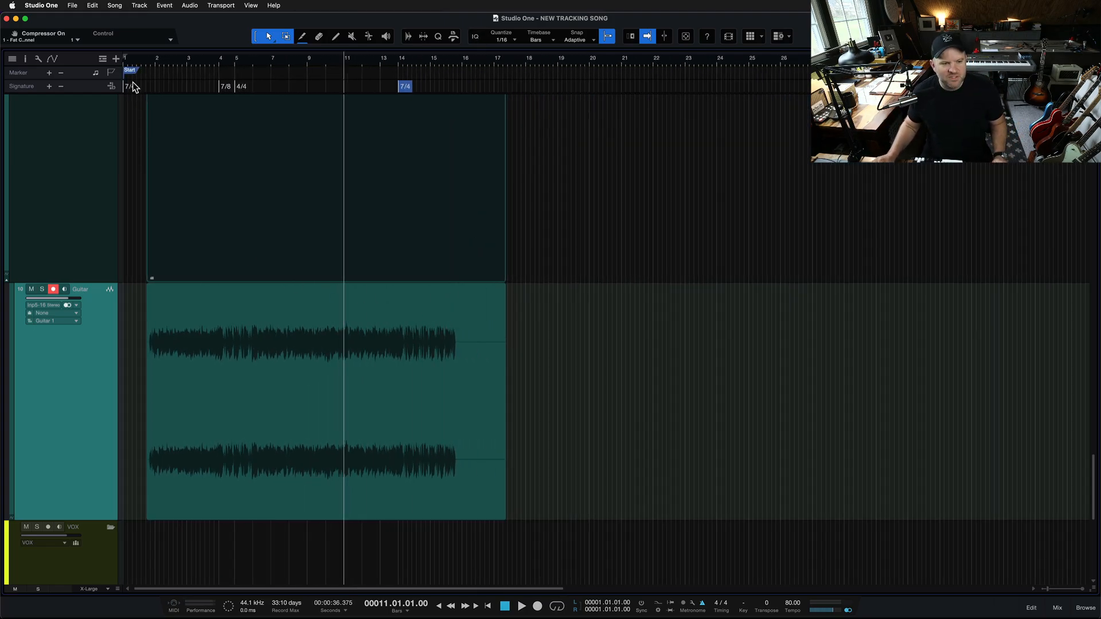
scroll(208, 235, "up", 5)
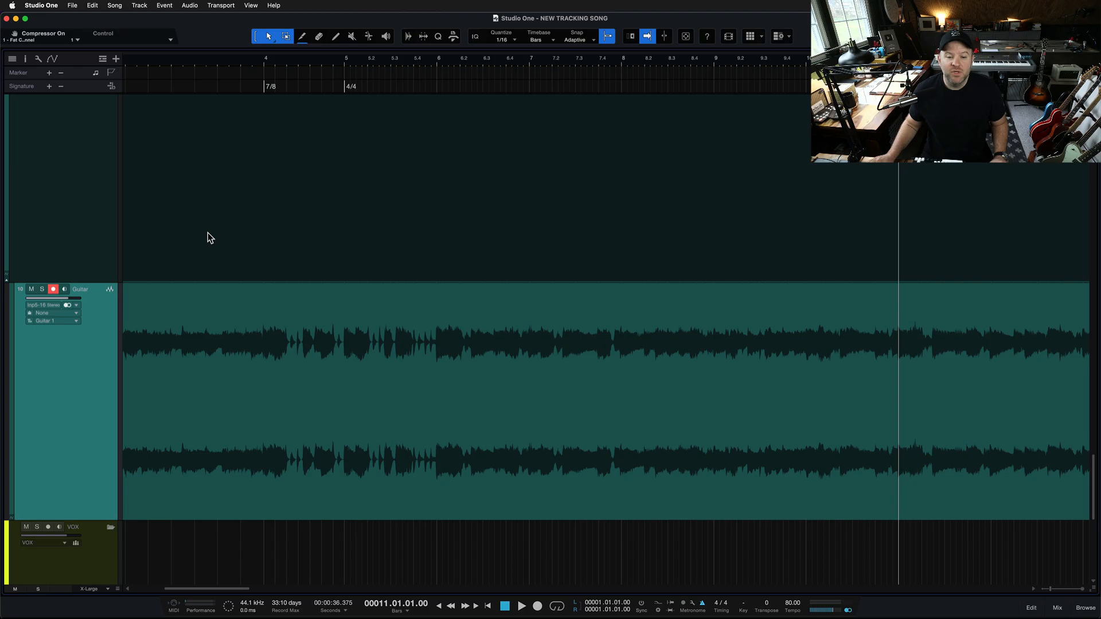
left_click(248, 415)
scroll(230, 420, "down", 5)
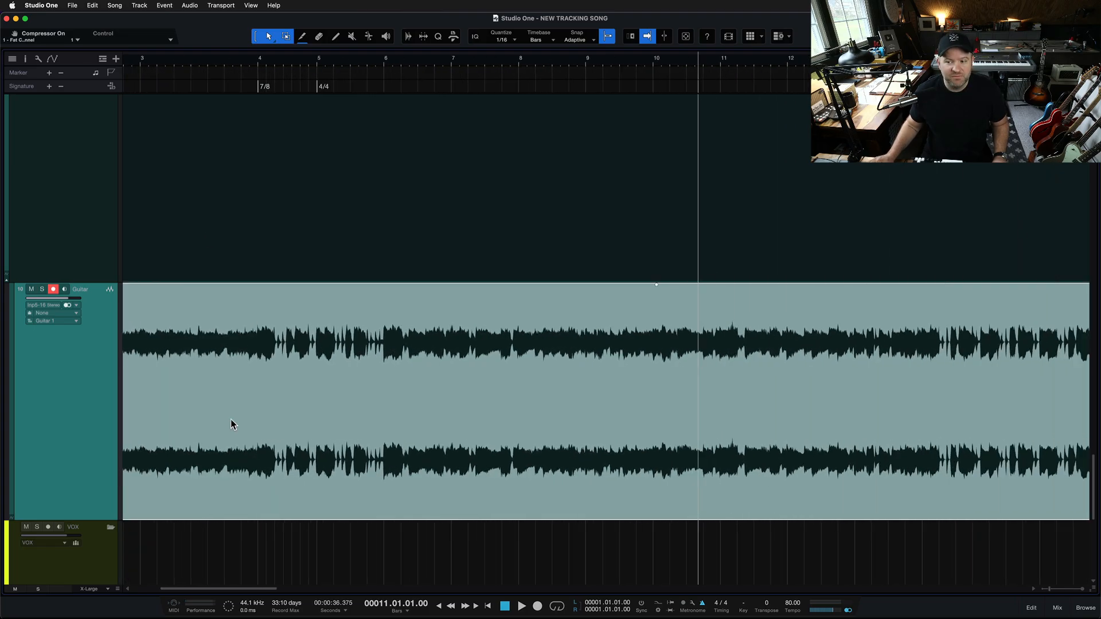
scroll(230, 424, "down", 3)
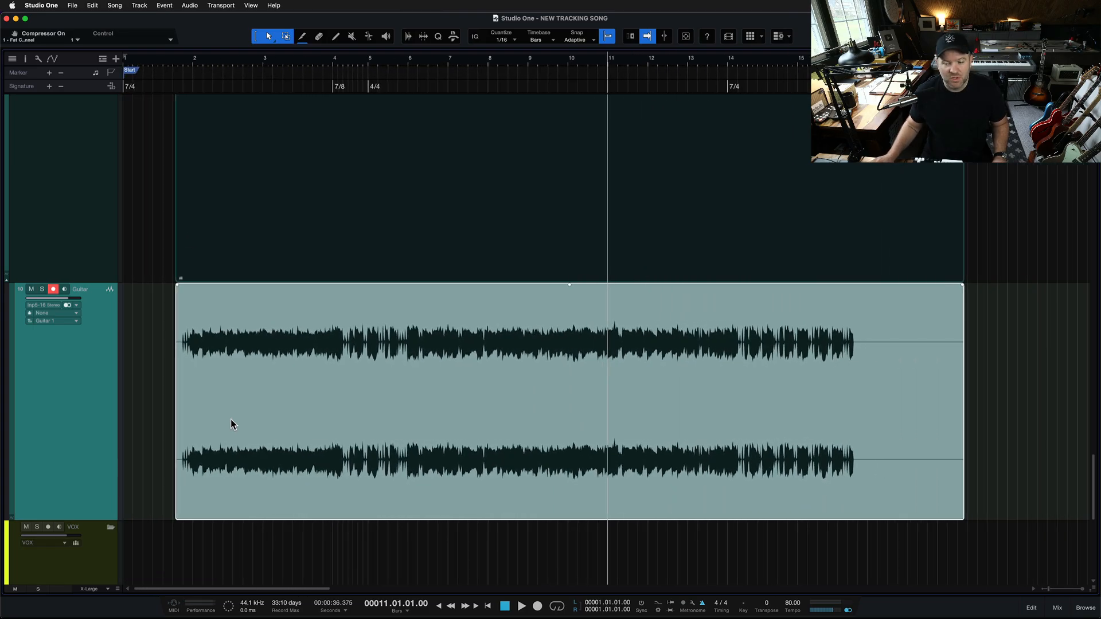
scroll(232, 419, "up", 1)
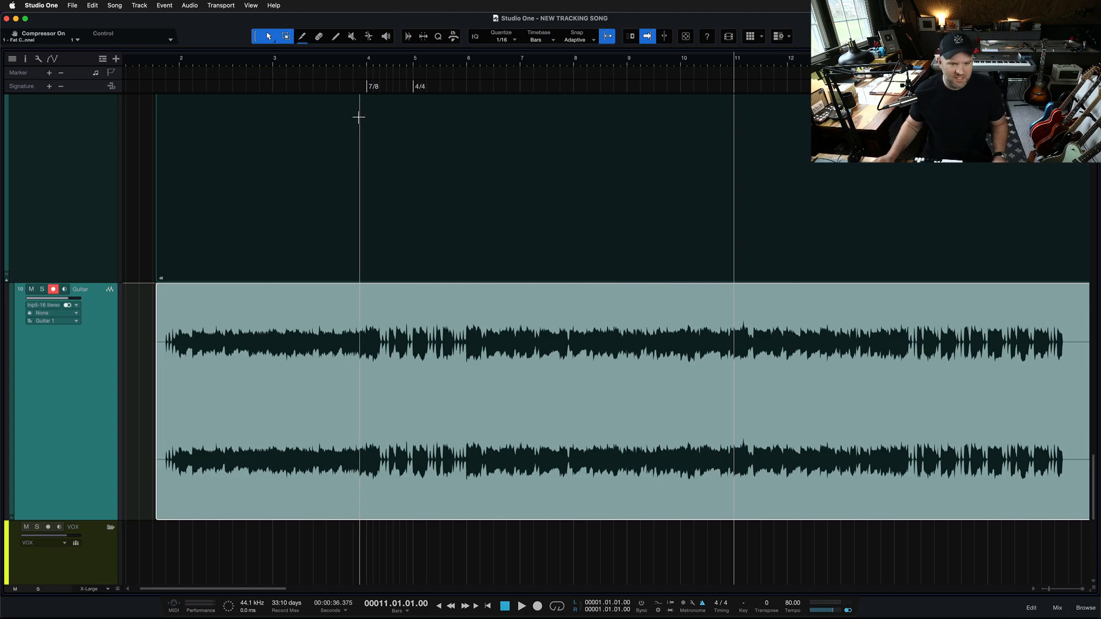
scroll(369, 135, "left", 2)
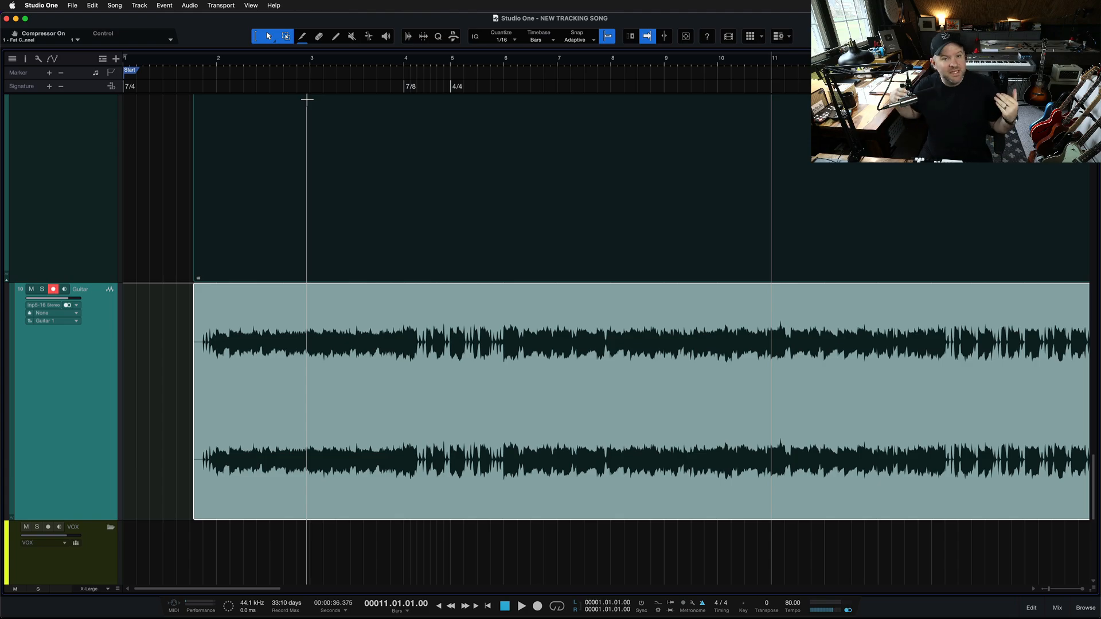
key("w")
key("w")
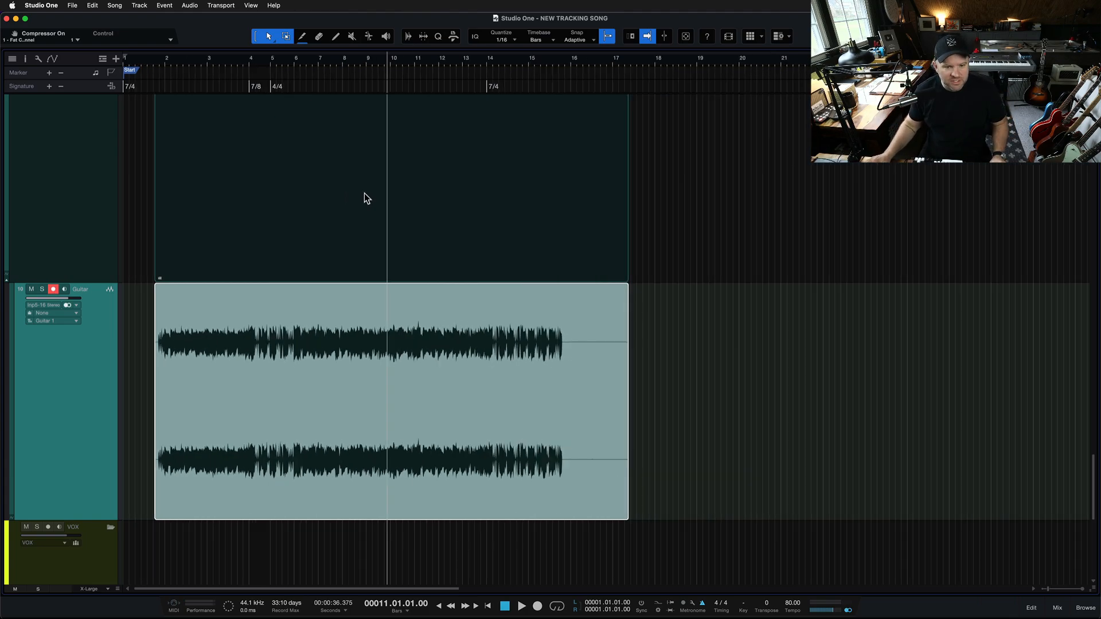